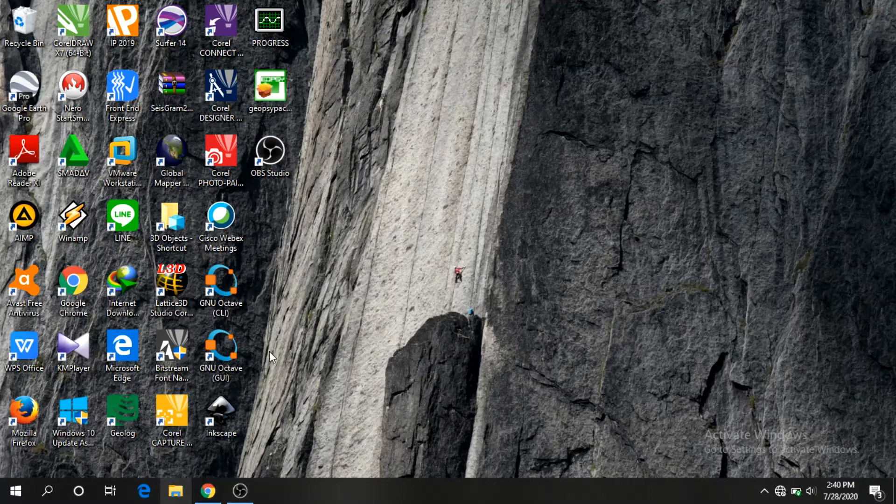
Step: Open Inkscape in a maximised window and draw a rectangle about 375 × 175 mm overlapping the page
double_click(223, 427)
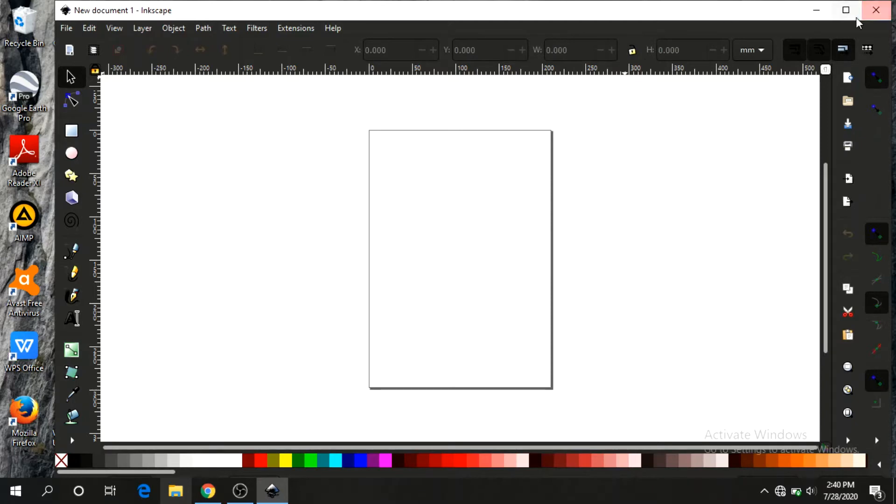
left_click(846, 10)
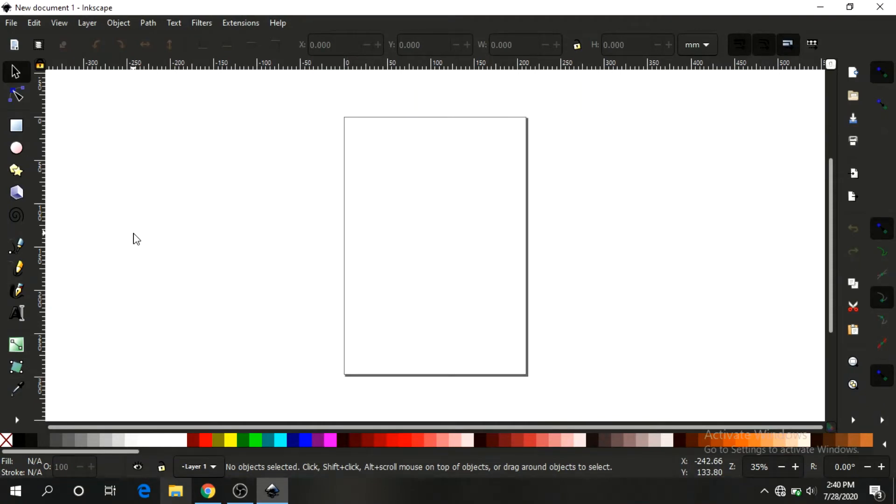
left_click(20, 131)
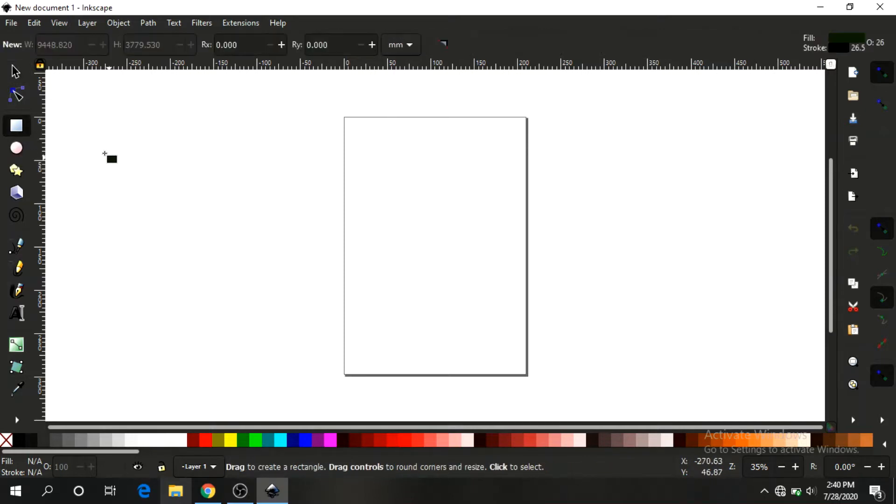
left_click_drag(91, 128, 419, 282)
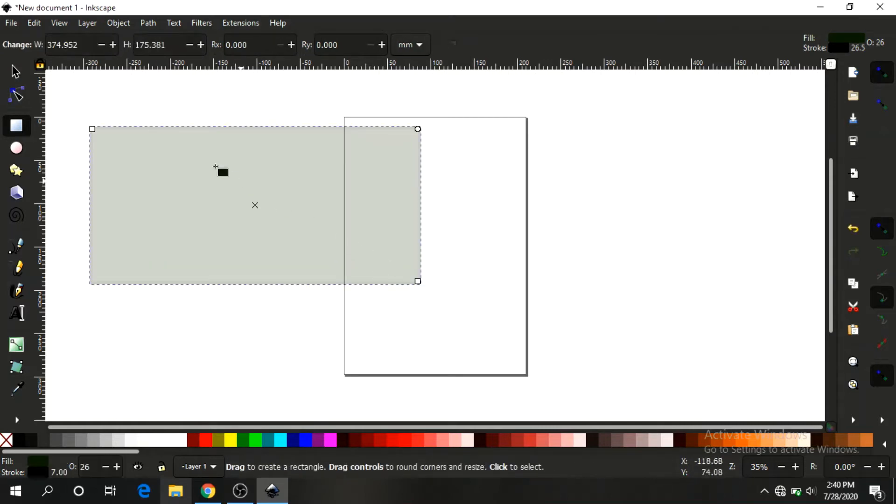
Step: Switch the rectangle's units to cm and set its width to 250 and height to 100
left_click(419, 47)
left_click(412, 27)
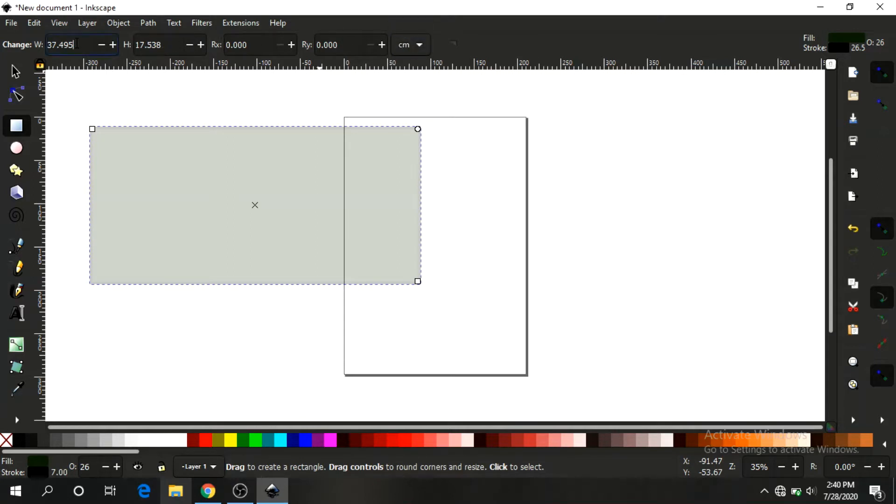
double_click(77, 43)
type("250")
key("Tab")
type("100")
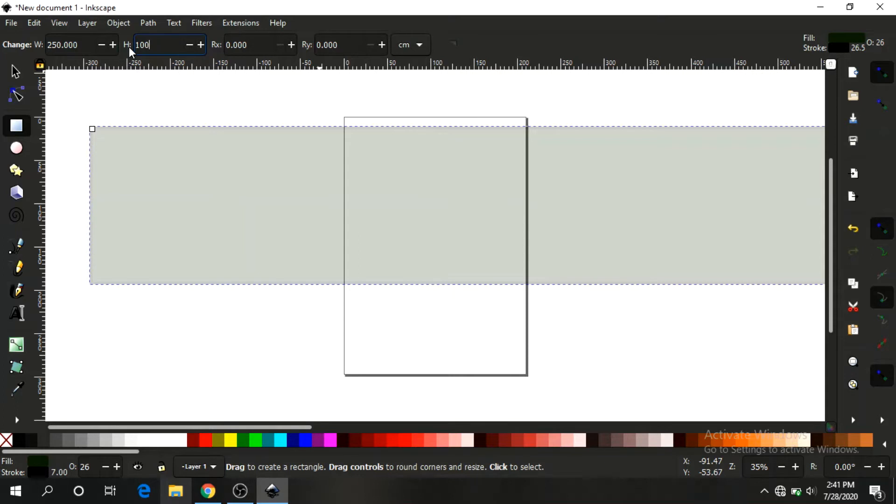
key("Return")
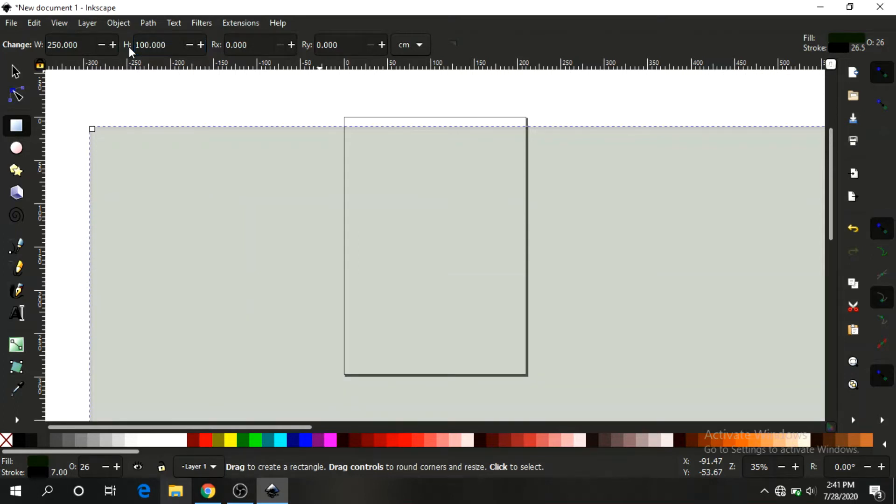
Step: Fill the whole rectangle with the light green palette colour 80ff80
key("minus")
key("minus")
key("minus")
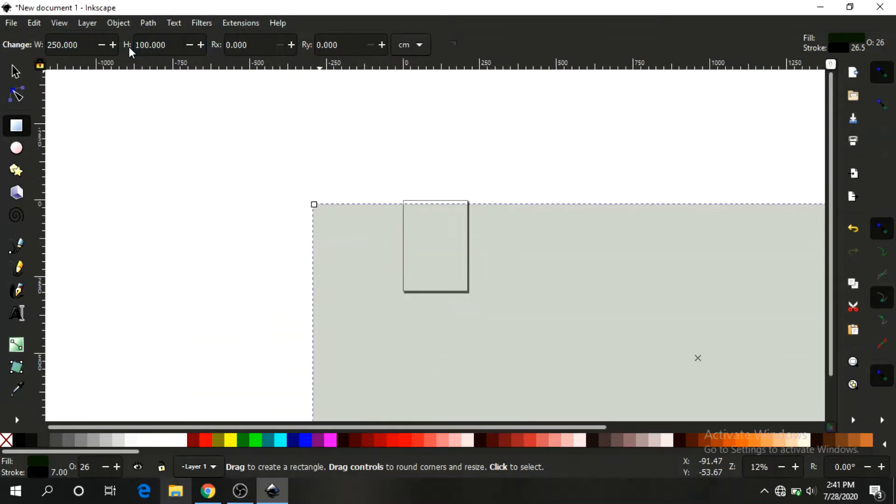
scroll(340, 191, "down", 3)
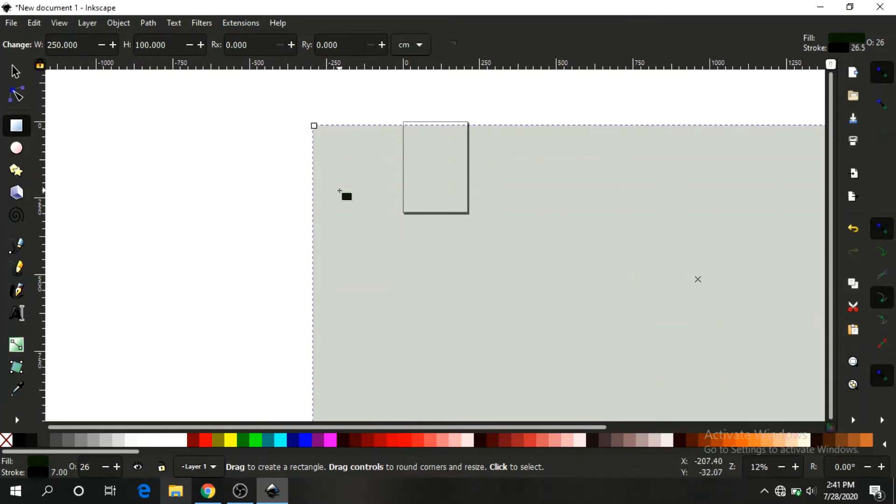
key("minus")
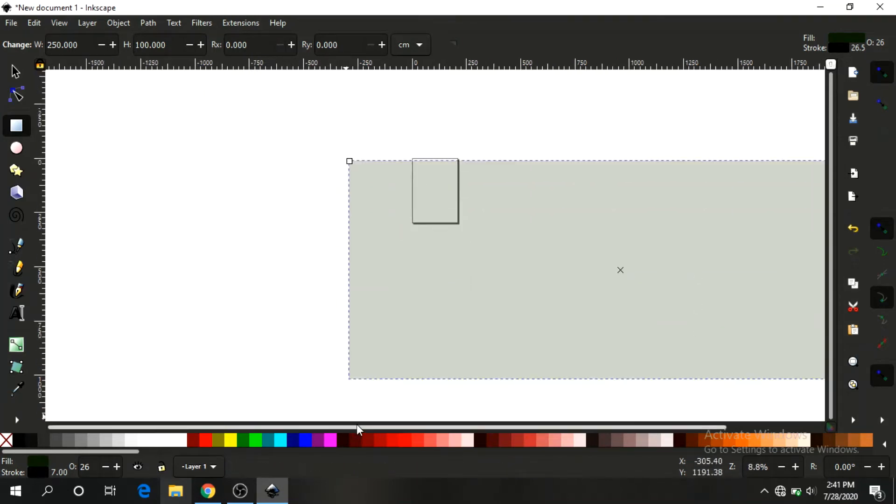
left_click_drag(360, 427, 535, 427)
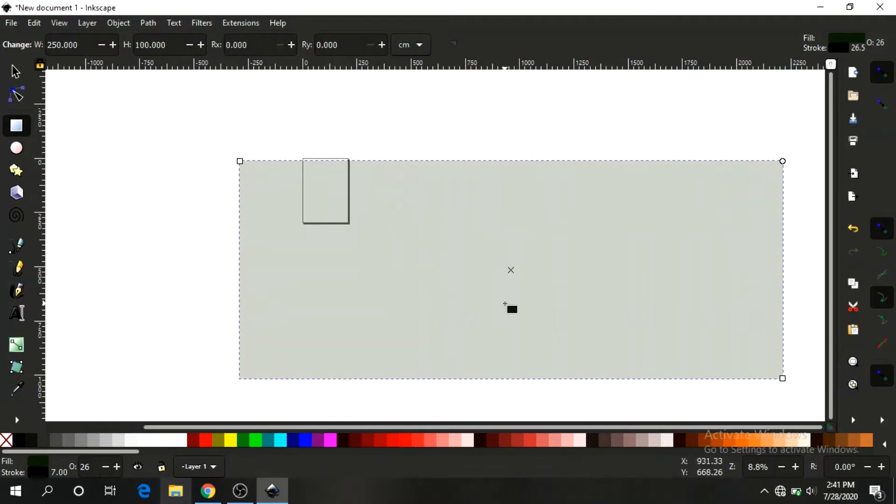
scroll(509, 306, "down", 2)
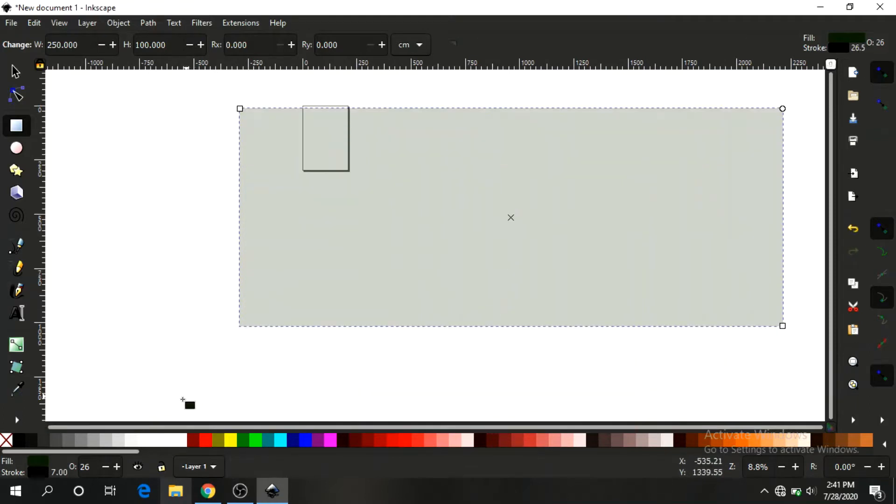
left_click_drag(120, 452, 418, 452)
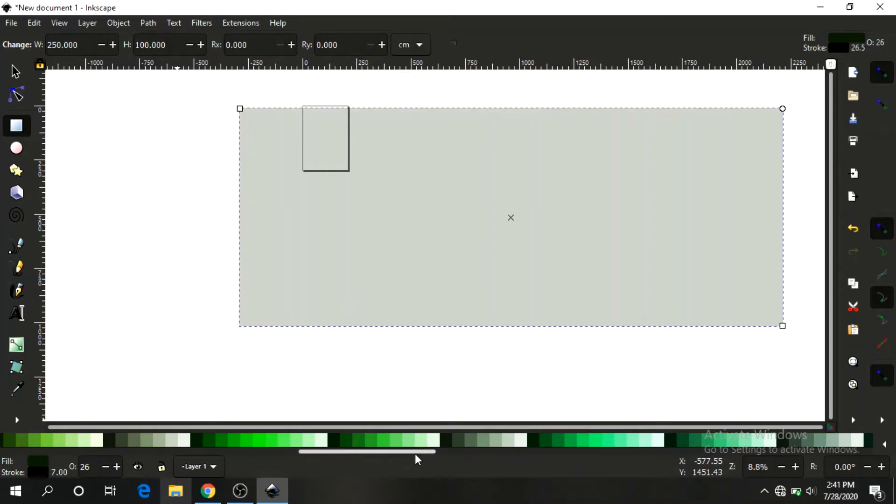
left_click(298, 441)
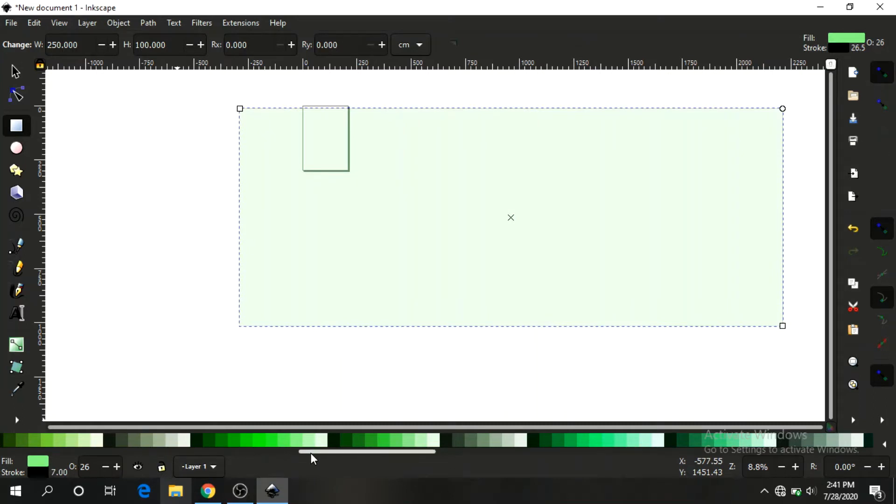
left_click_drag(310, 453, 2, 460)
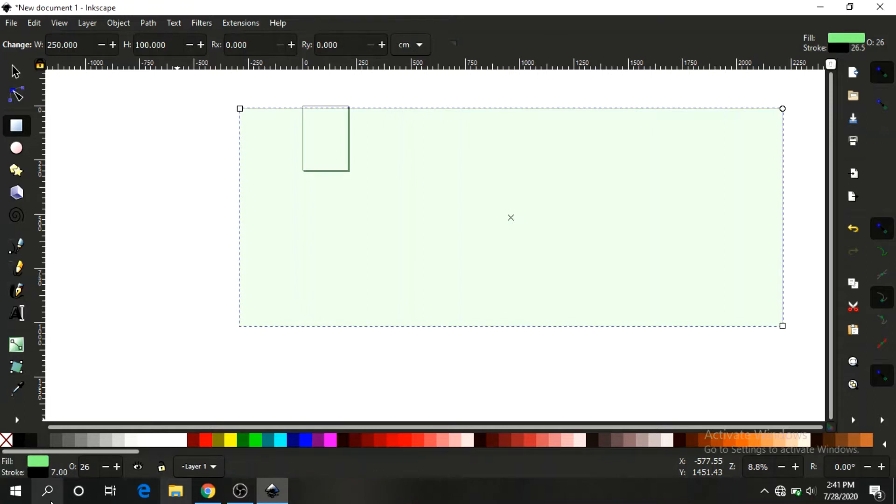
Step: Open the rectangle's fill and stroke settings and raise its opacity to 100%
left_click(38, 472)
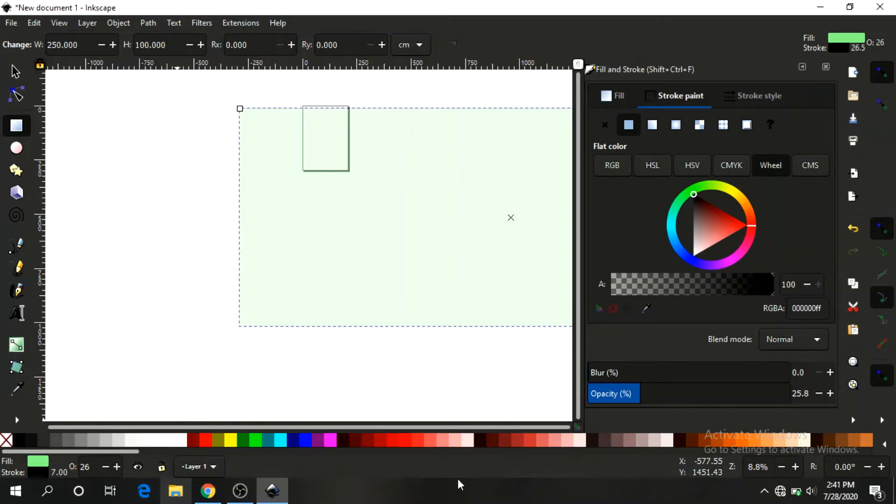
left_click(623, 95)
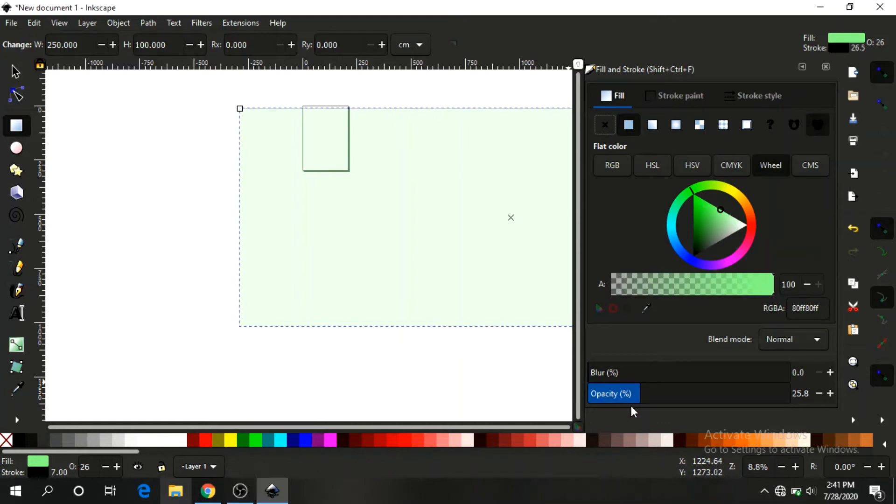
left_click_drag(637, 396, 832, 393)
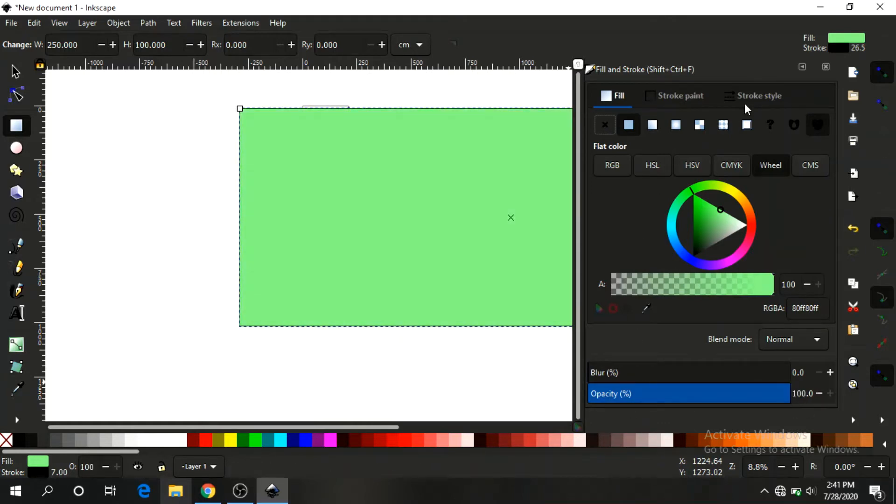
Step: Set the rectangle's stroke width to 5 mm, close the fill and stroke settings, and deselect the rectangle
left_click(766, 93)
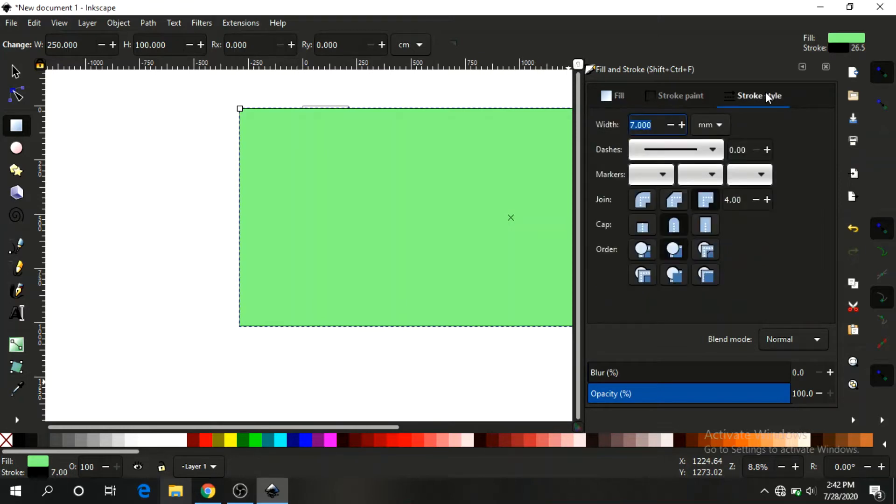
left_click(635, 127)
key("BackSpace")
type("5")
key("Return")
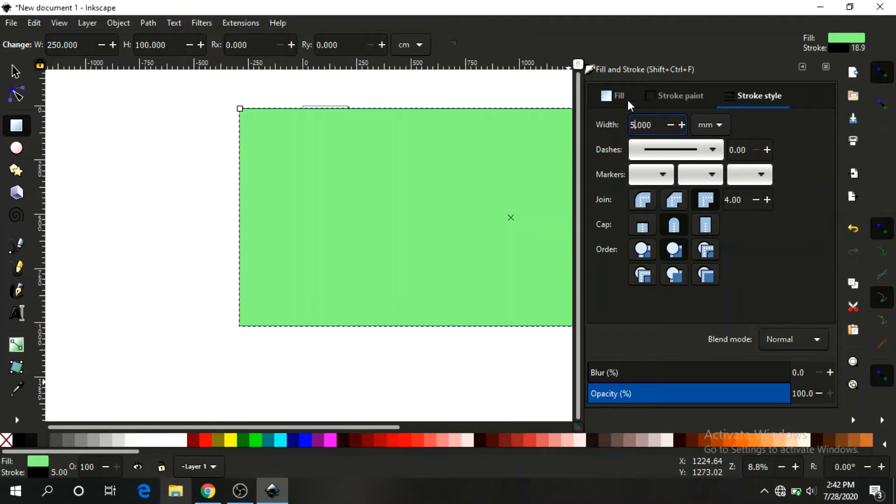
left_click(827, 70)
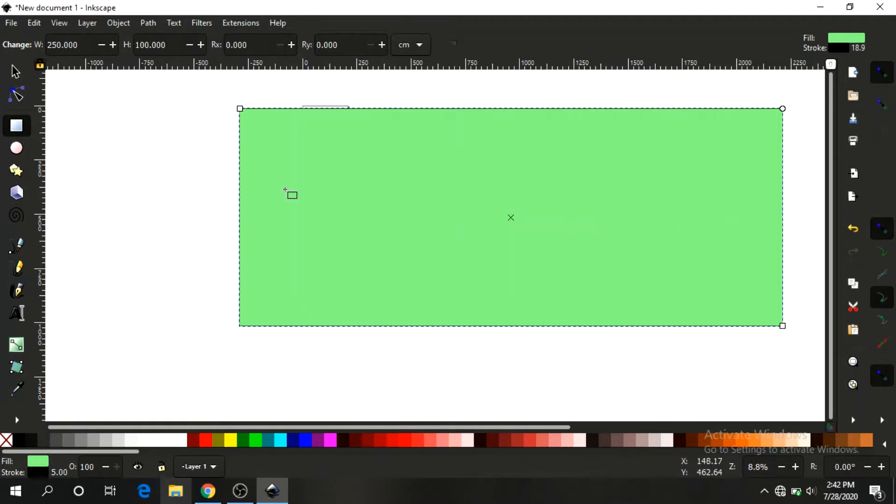
left_click(14, 71)
left_click(138, 150)
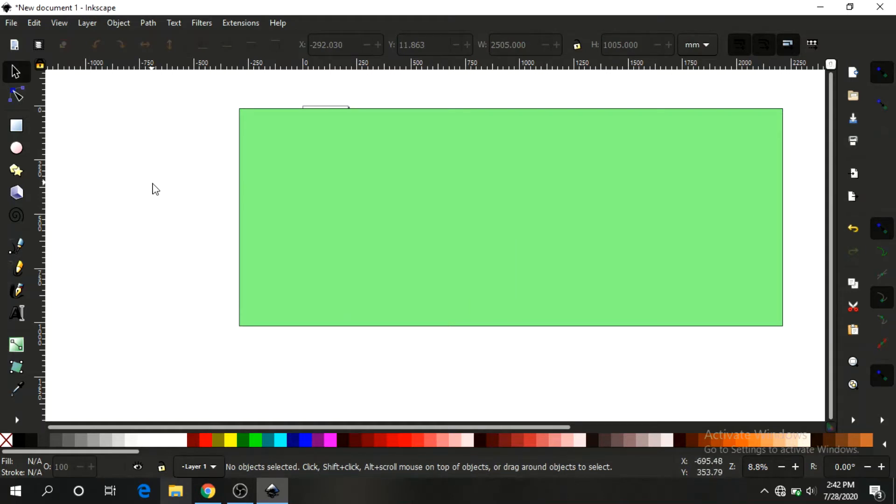
Step: Switch to Chrome to view the black mosque image and its saving options, and return to Inkscape
left_click(208, 492)
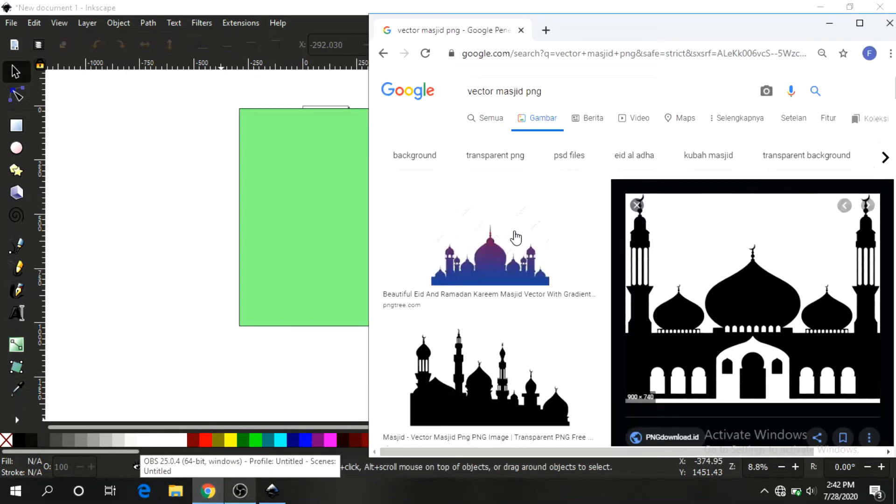
right_click(720, 310)
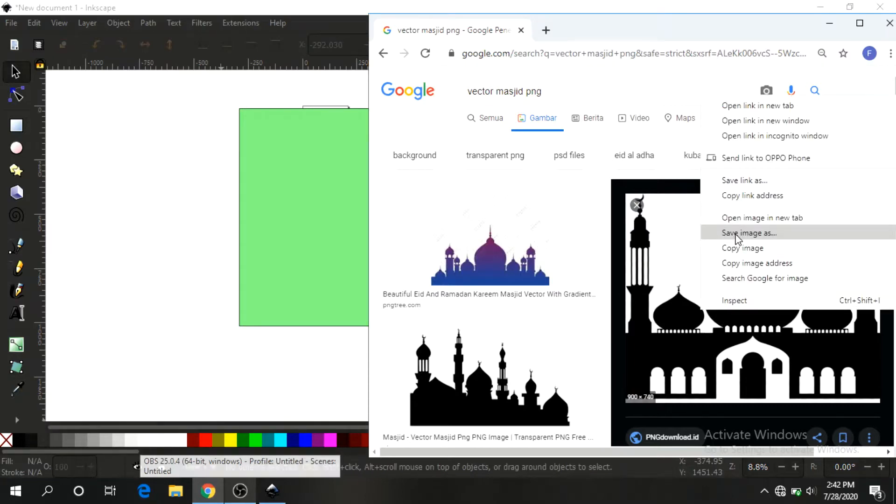
left_click(313, 374)
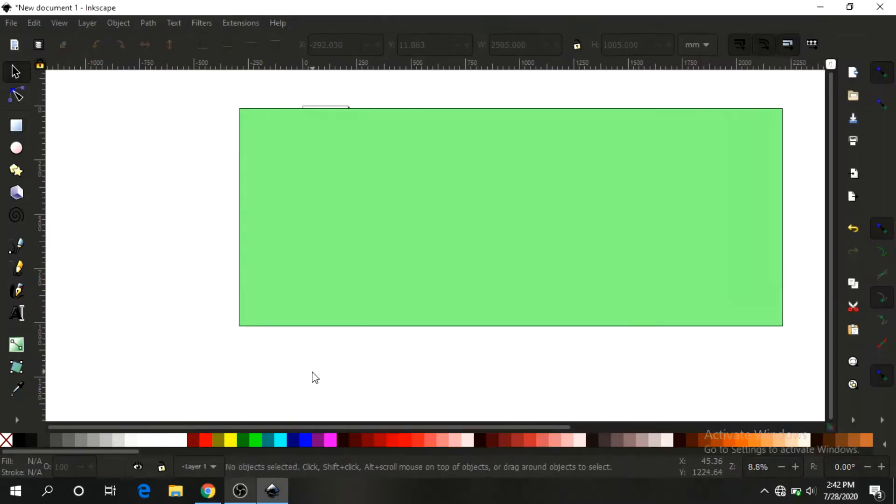
Step: Import the masjidd JPG from Downloads as an embedded image and scale it uniformly to about 1033 × 832 mm
left_click(175, 492)
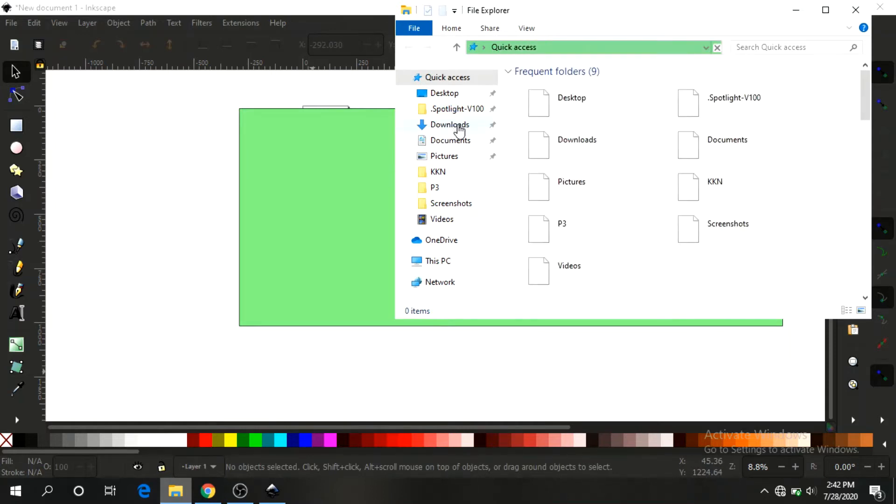
left_click(459, 127)
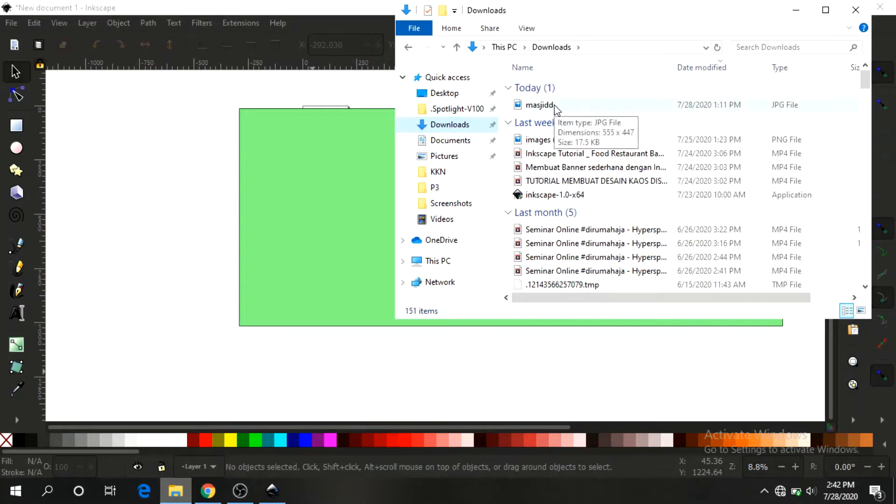
left_click_drag(555, 108, 260, 351)
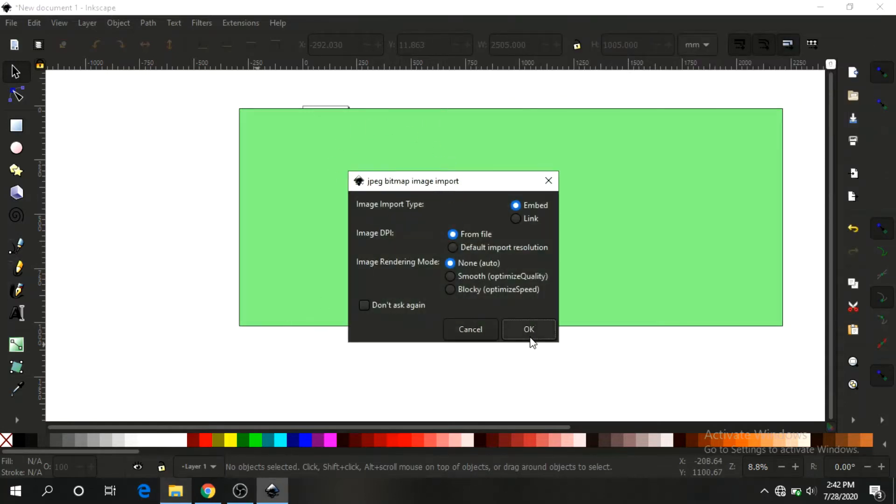
left_click(530, 329)
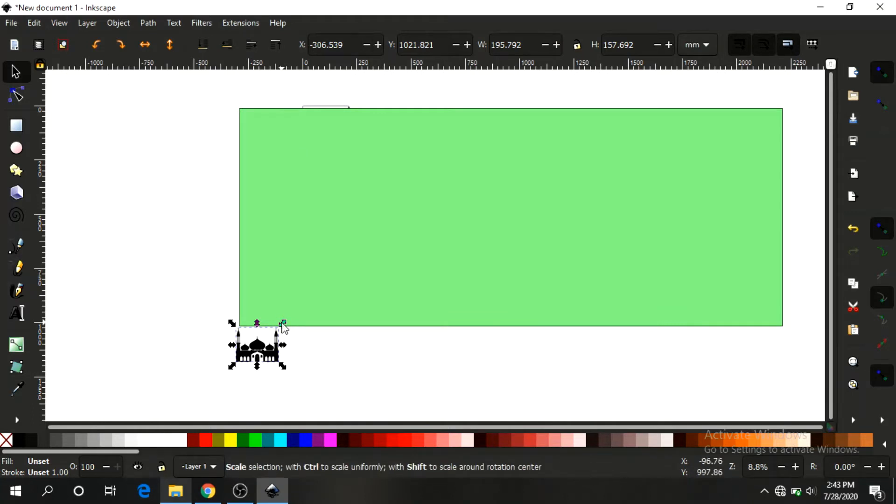
key("ctrl")
left_click_drag(284, 325, 473, 177)
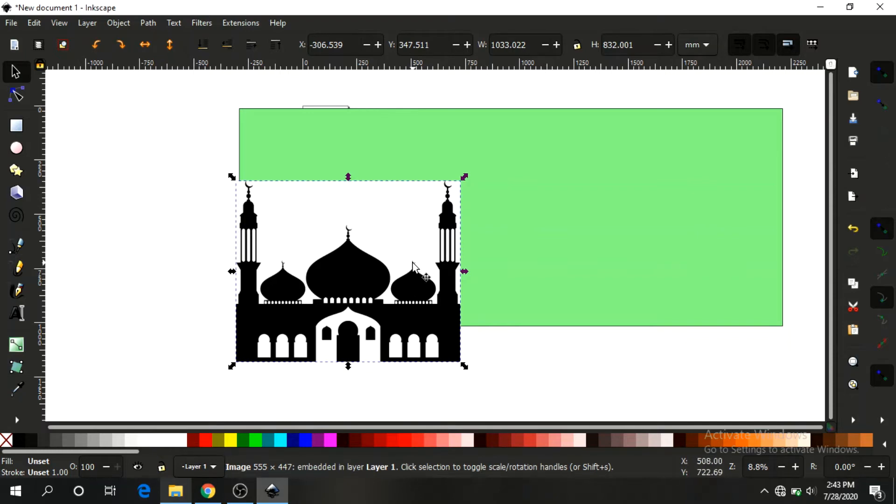
Step: Trace the mosque image with Trace Bitmap using multiple scans, brightness steps and 2 scans, and close the trace settings
right_click(376, 284)
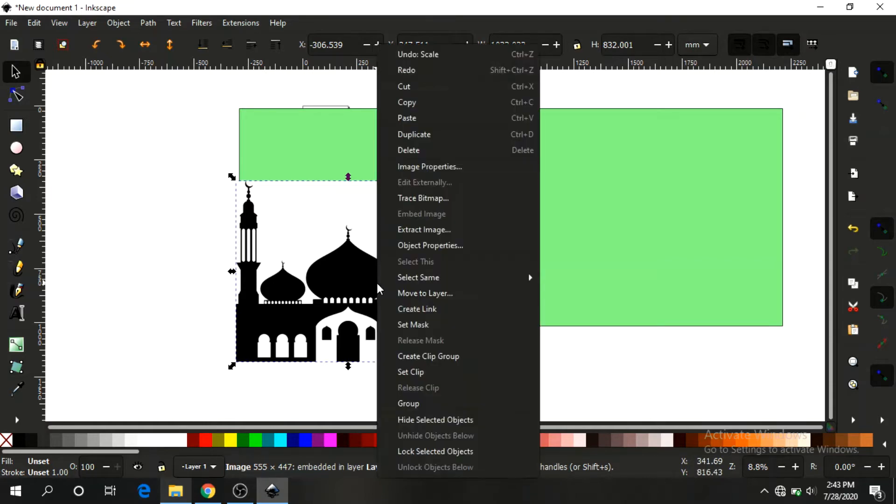
left_click(452, 201)
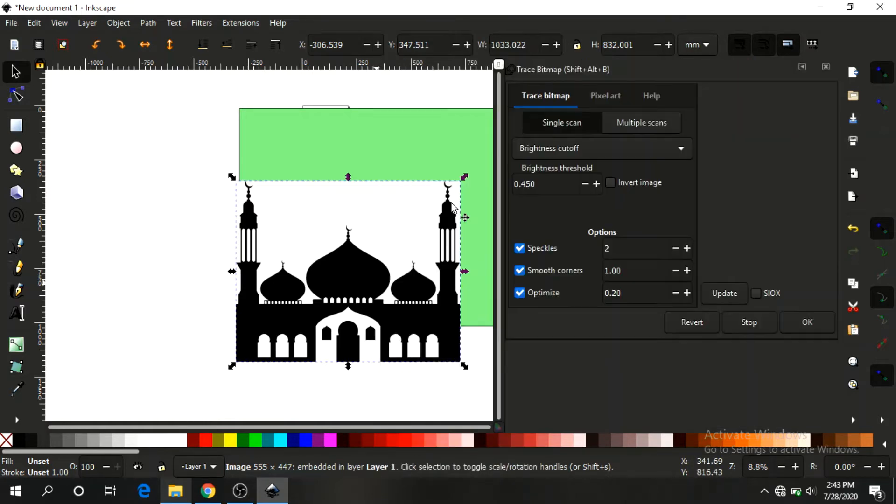
left_click(653, 127)
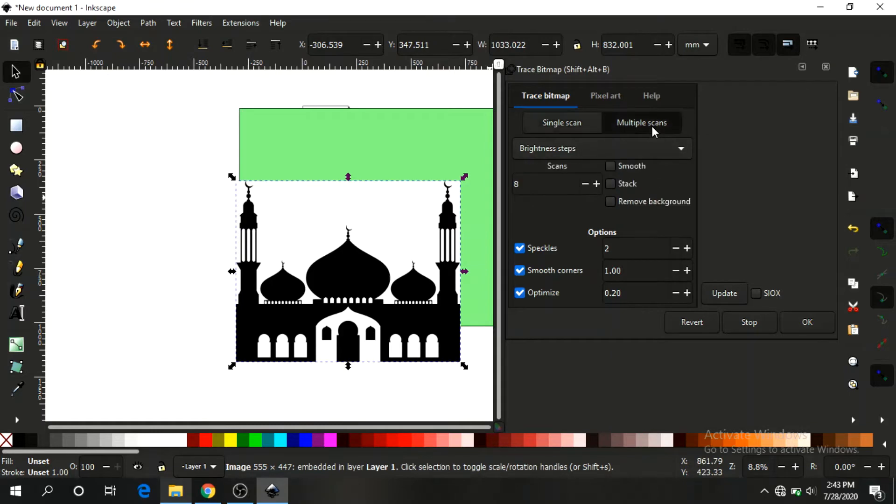
double_click(532, 184)
type("2")
left_click(814, 321)
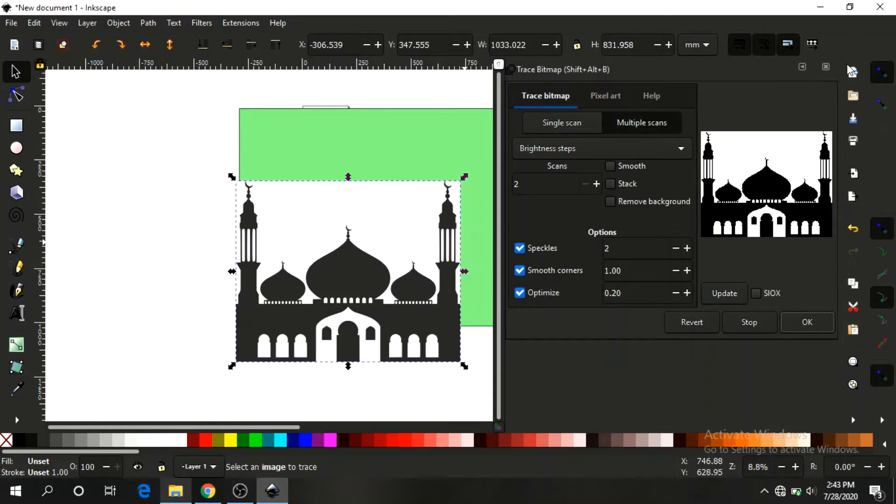
left_click(827, 69)
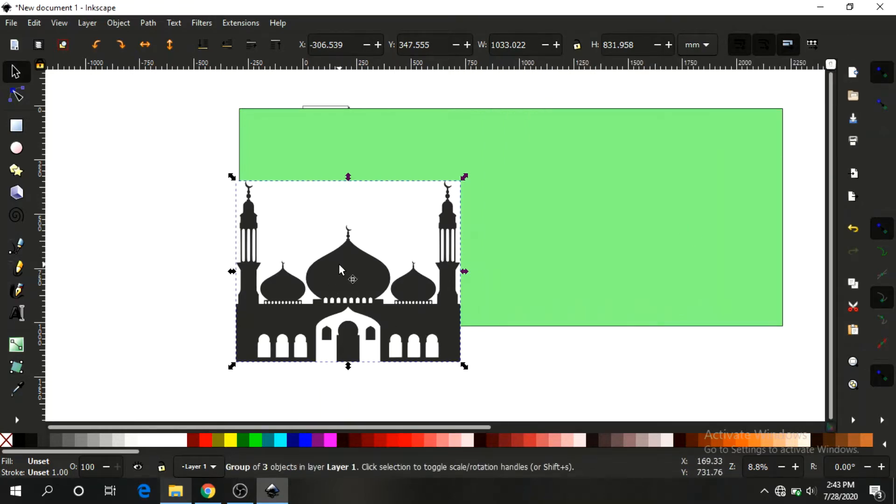
Step: Move the traced mosque off the original image onto the banner's right side, and delete the original mosque image
left_click_drag(351, 264, 665, 262)
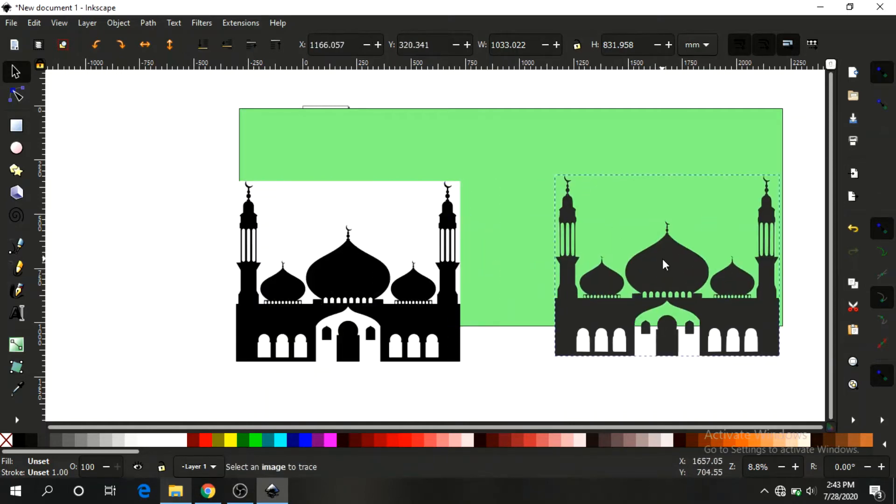
left_click(356, 264)
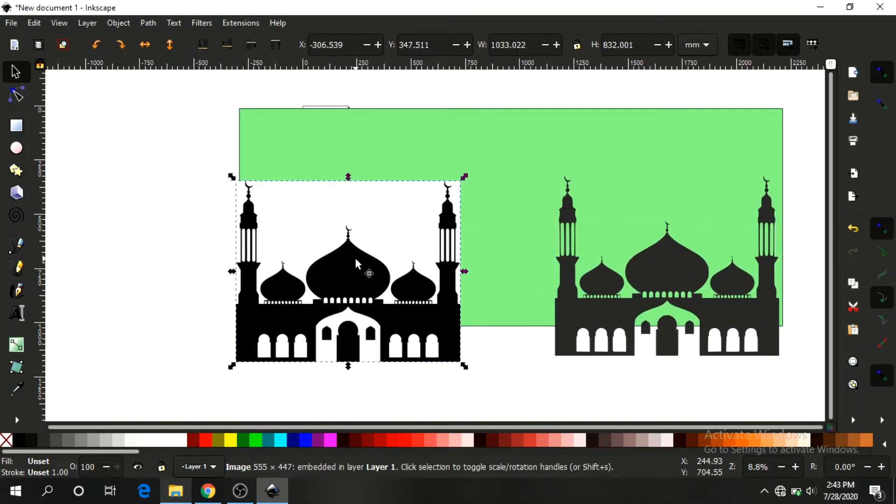
key("Delete")
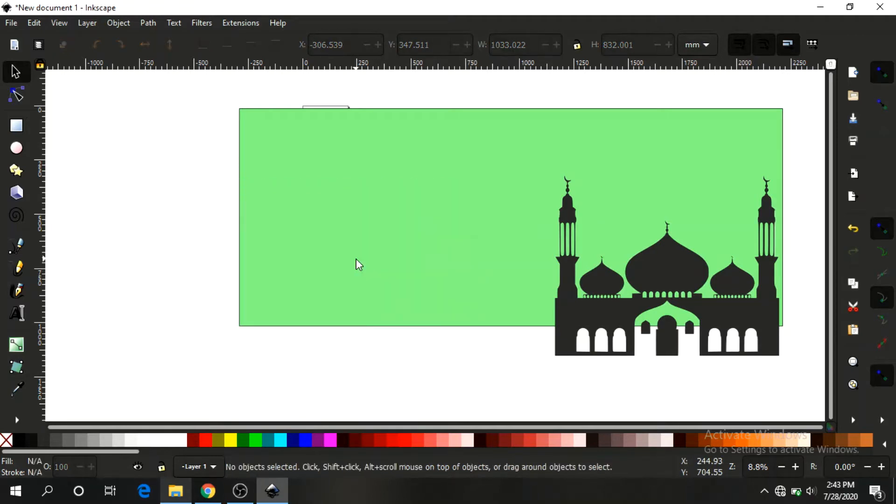
Step: Move the traced mosque to the banner's lower-left corner and place a duplicate of it in the lower-right corner
left_click(666, 278)
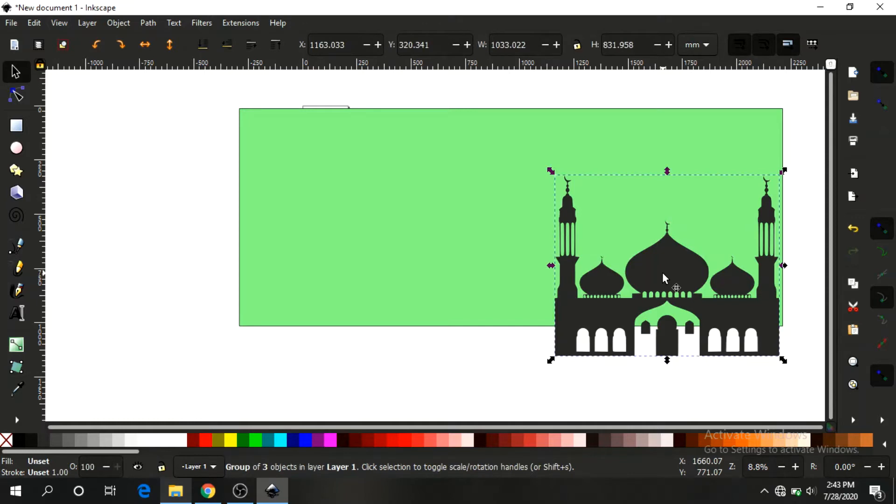
left_click_drag(666, 274, 342, 245)
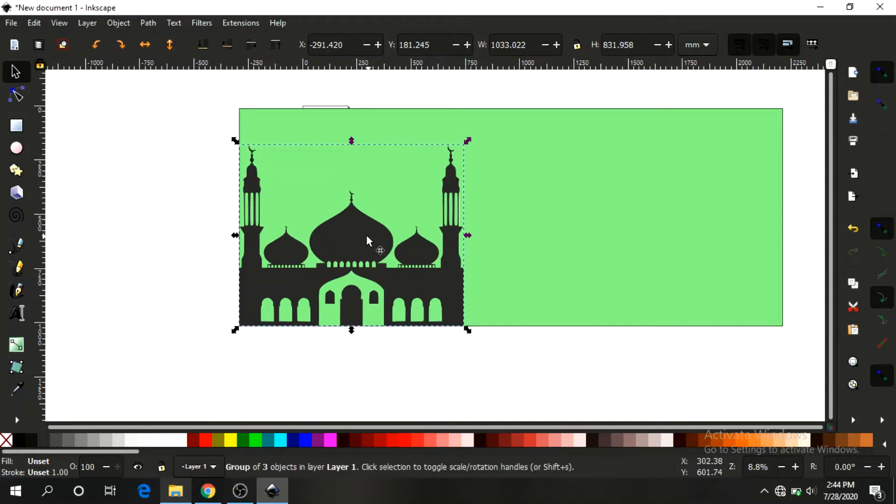
key("ctrl+d")
left_click_drag(358, 234, 685, 234)
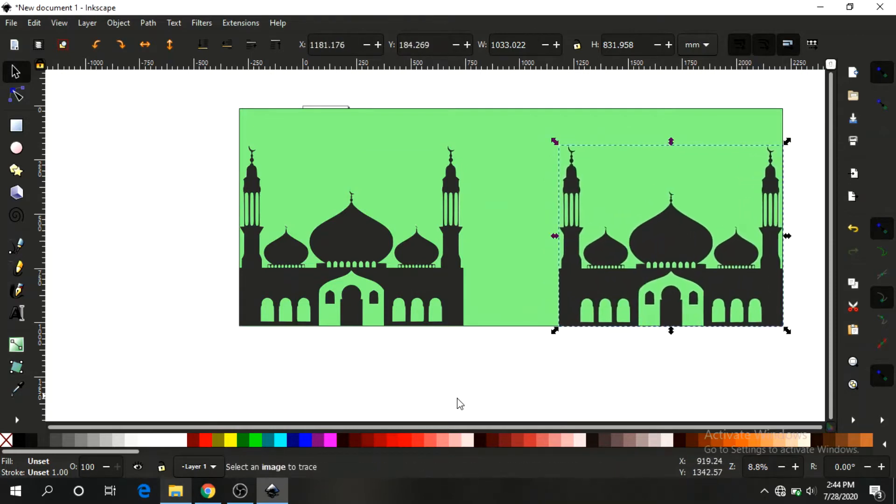
Step: Enlarge the left mosque uniformly to about 1217 × 980 mm and give it a flat dark green fill, 173917ff
left_click(362, 236)
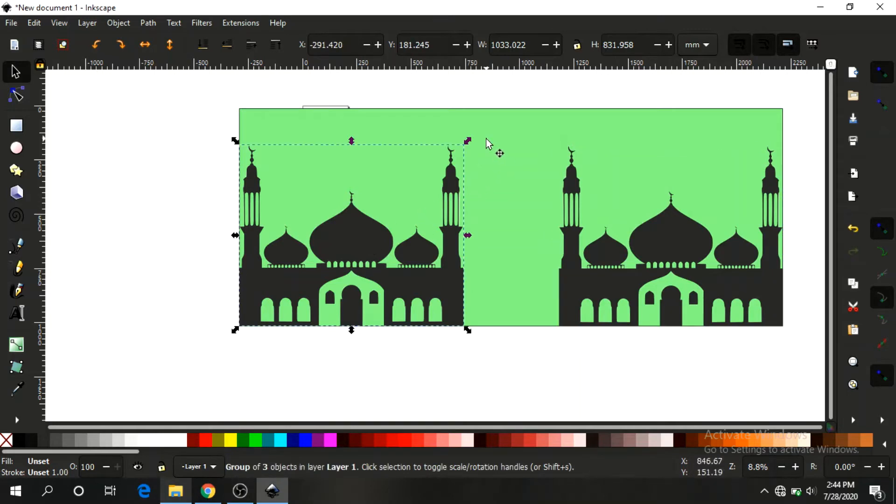
left_click_drag(466, 142, 520, 111)
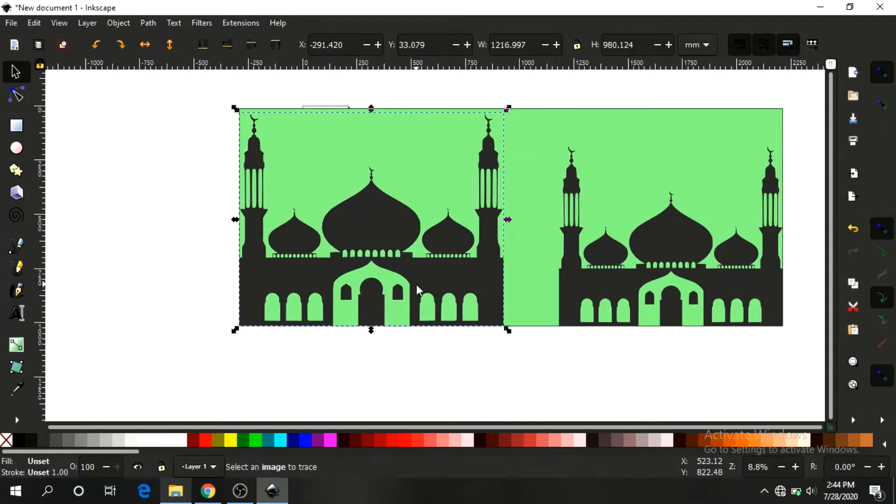
left_click(30, 473)
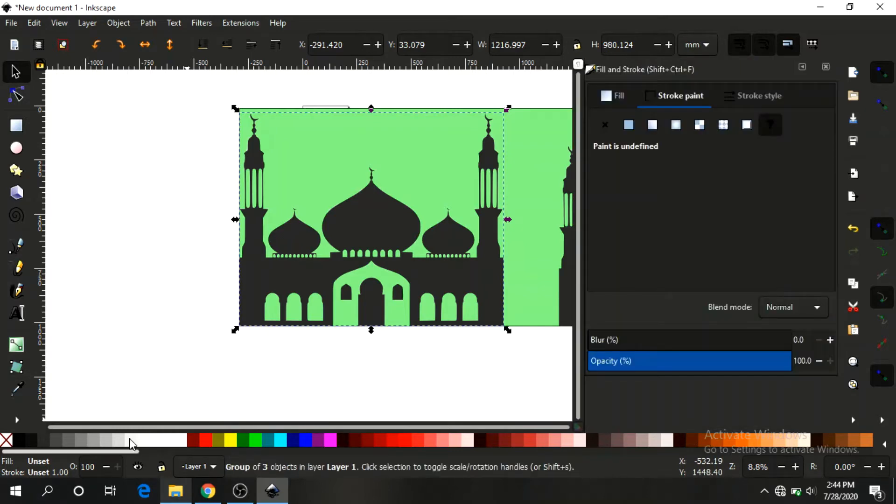
left_click(620, 97)
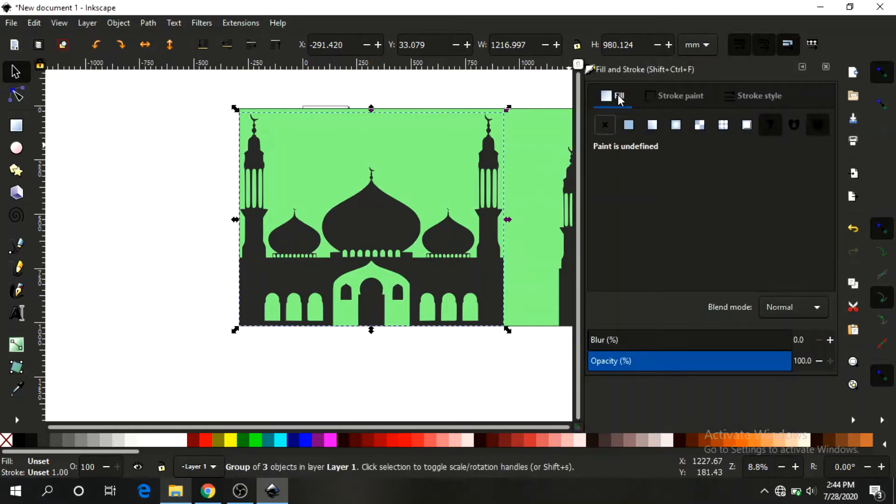
left_click(629, 129)
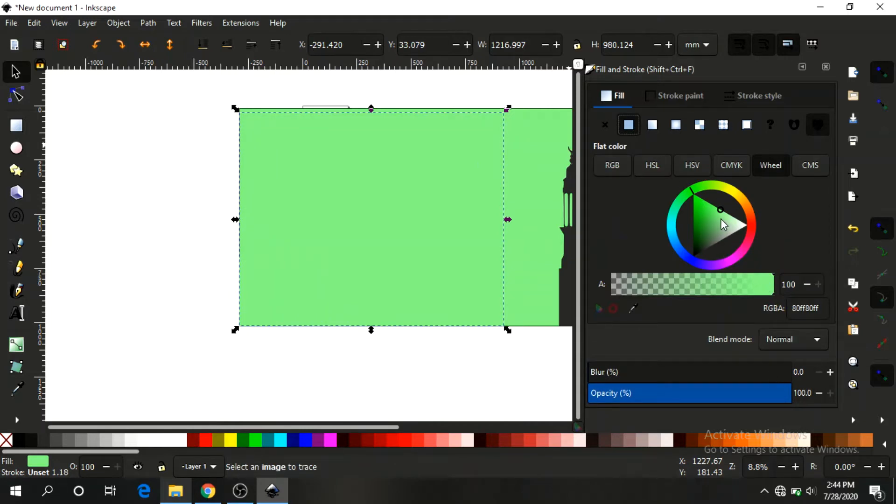
left_click_drag(721, 212, 698, 247)
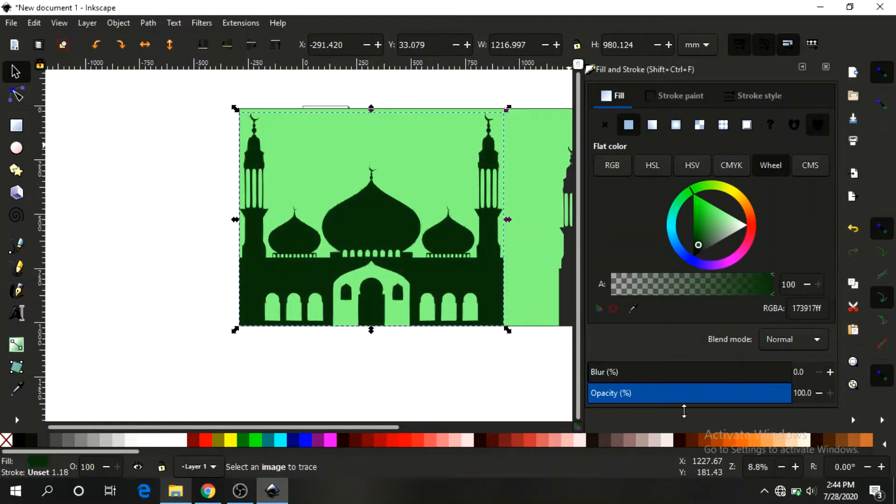
Step: Set the left mosque's opacity to about 27.2% and its blur to about 13.5%
left_click_drag(789, 395, 643, 393)
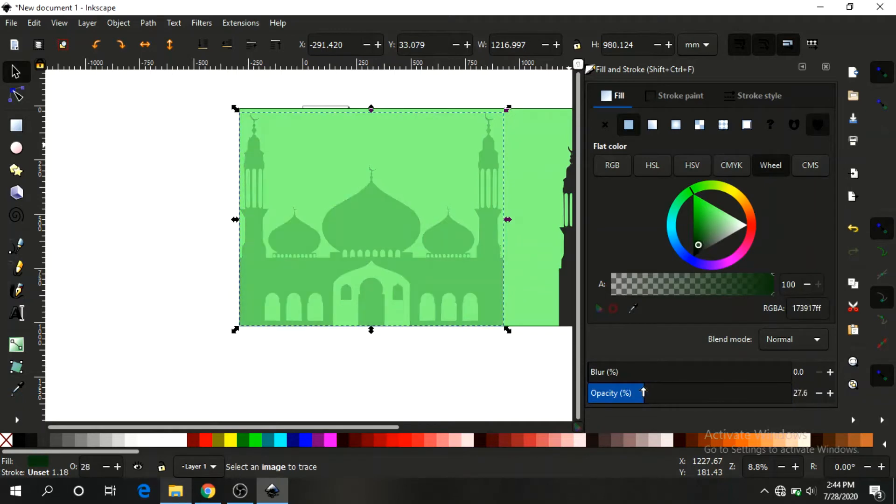
left_click(610, 372)
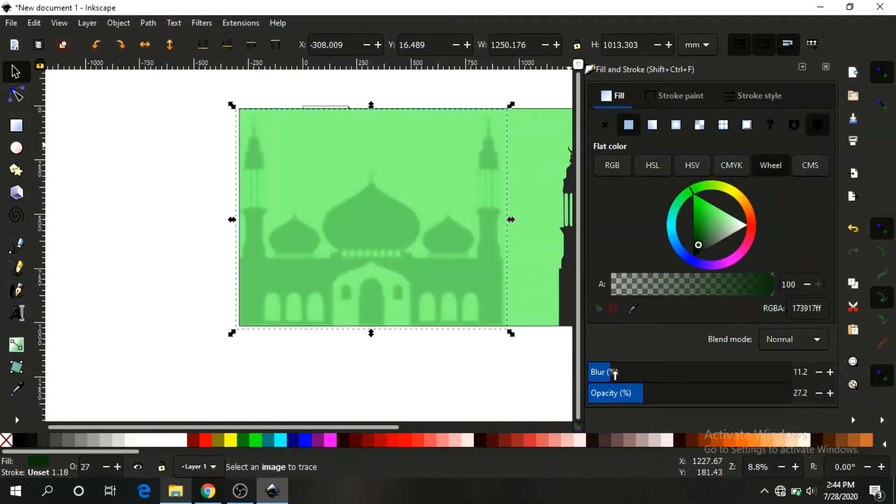
left_click_drag(614, 374, 618, 376)
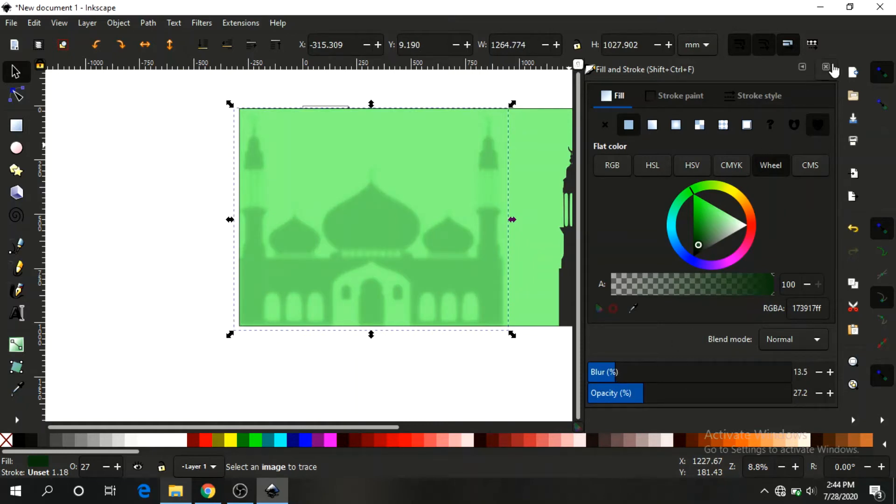
Step: Apply a linear gradient fading the left mosque from above its central dome to transparent at its base, and close the fill settings
left_click(17, 348)
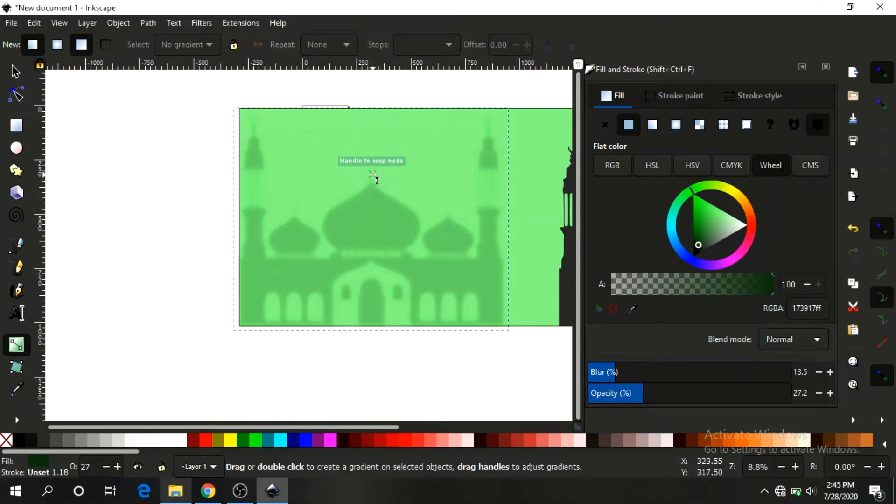
left_click_drag(373, 176, 374, 278)
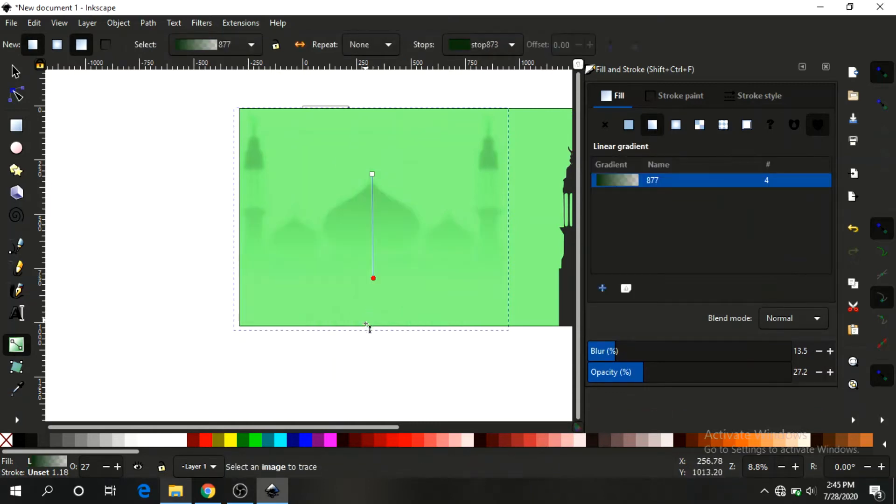
left_click_drag(366, 324, 357, 325)
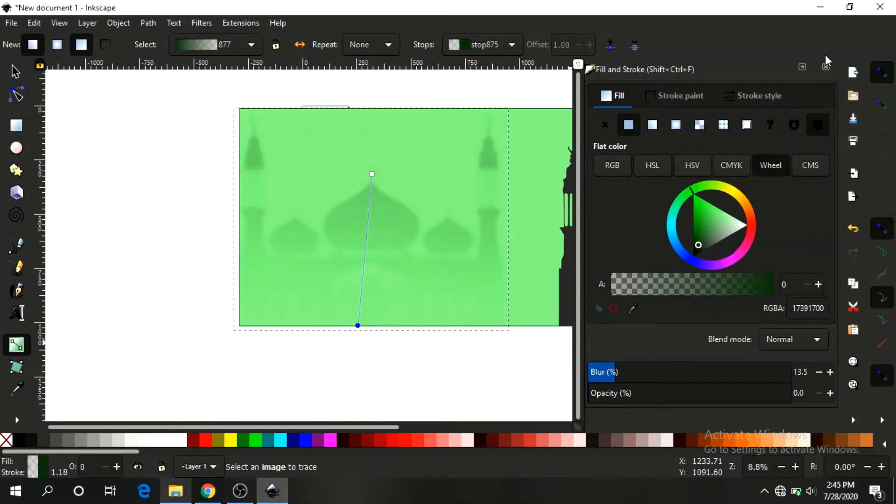
left_click(826, 67)
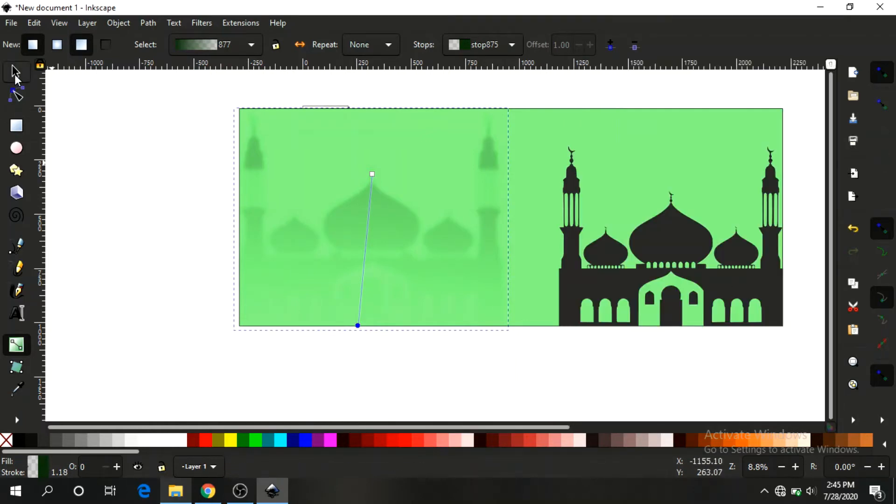
Step: Recolour the right mosque with a very dark green palette swatch and deselect it
left_click(16, 74)
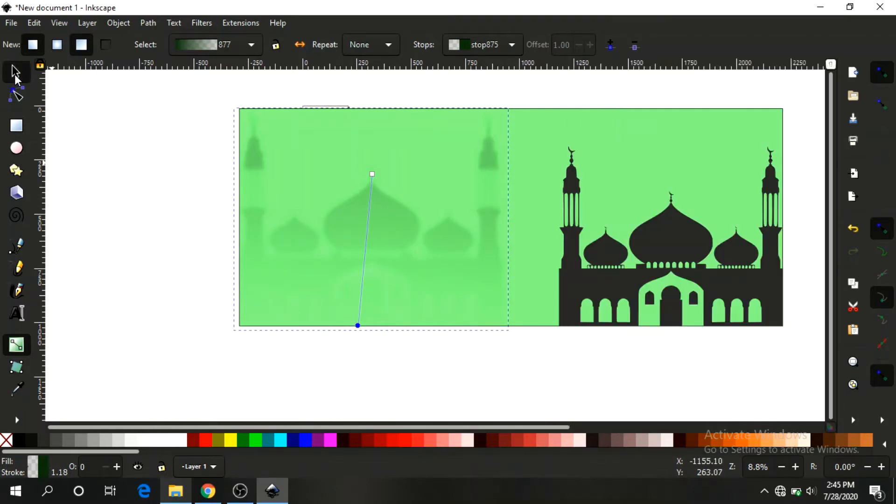
left_click(597, 372)
left_click(675, 221)
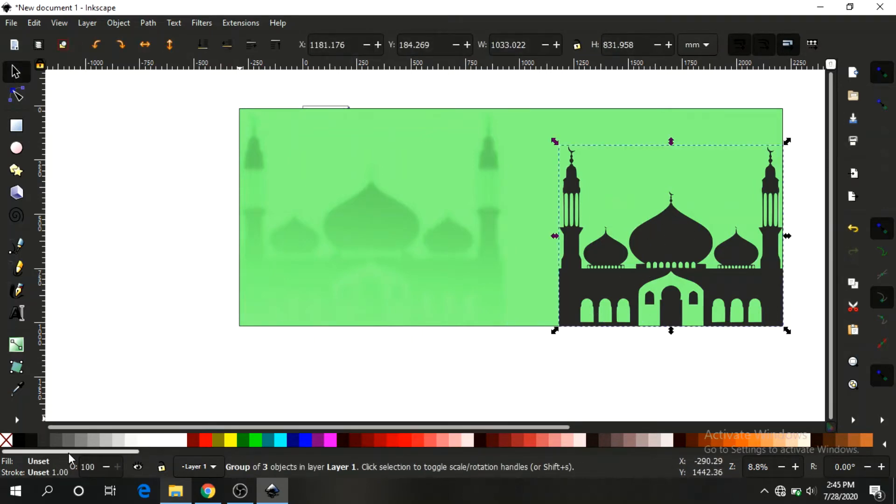
left_click_drag(69, 453, 315, 470)
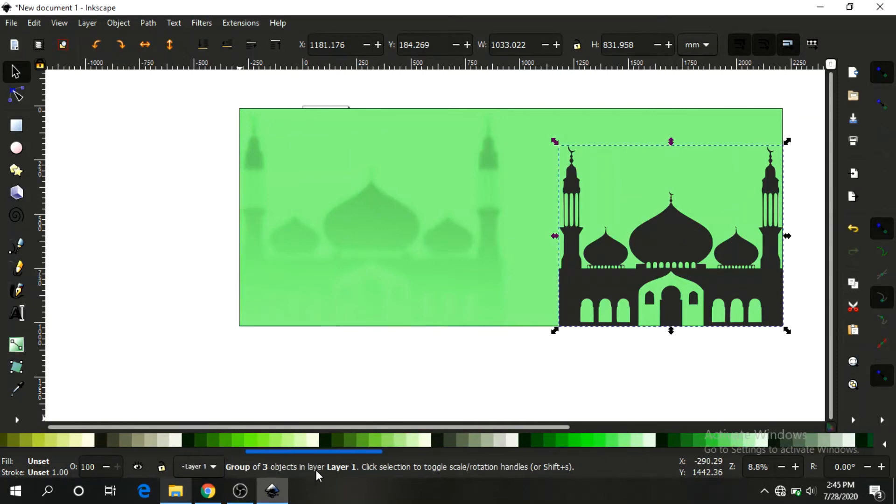
left_click(185, 441)
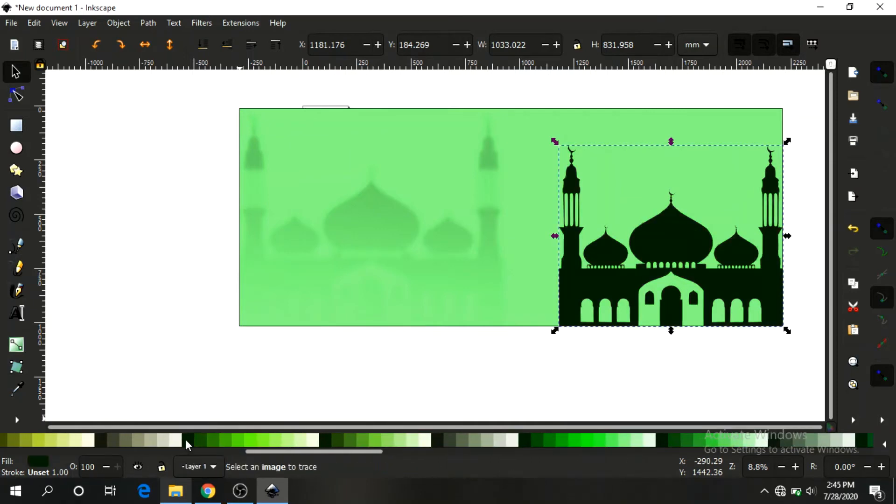
left_click(402, 364)
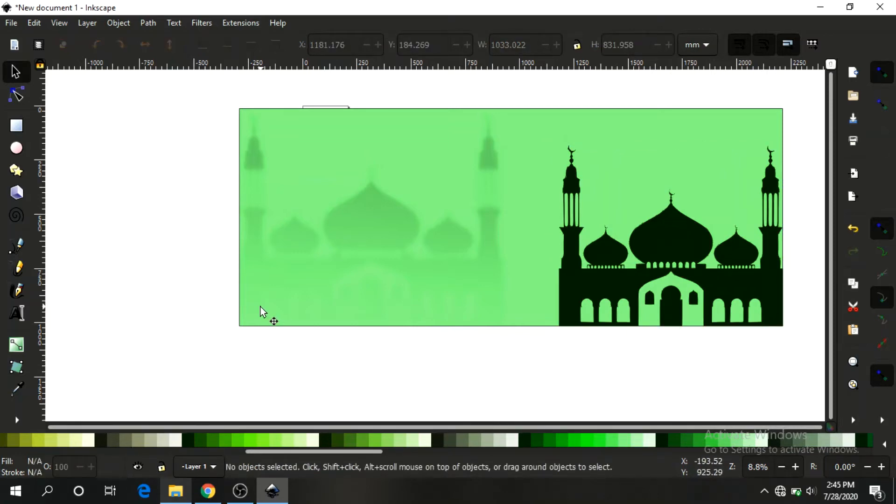
Step: Add the text "Marhaban" below the banner's lower-left corner and scale it uniformly to about 542 × 83 mm
left_click(20, 318)
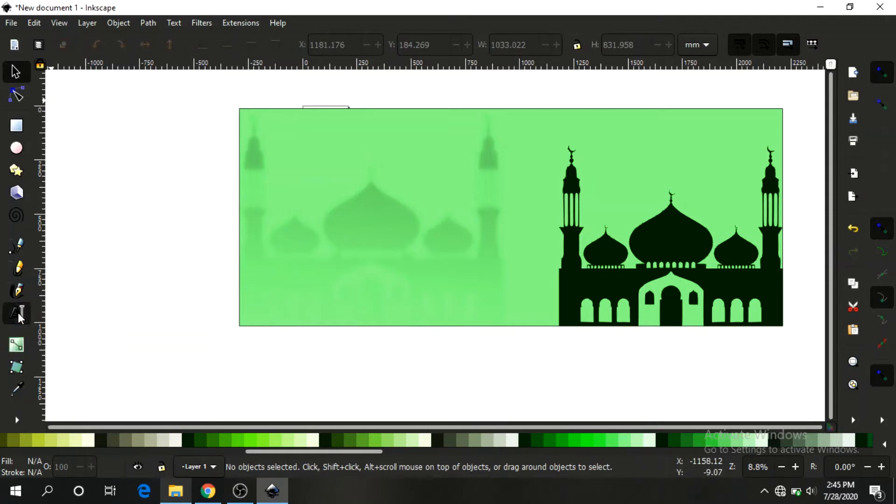
left_click(255, 350)
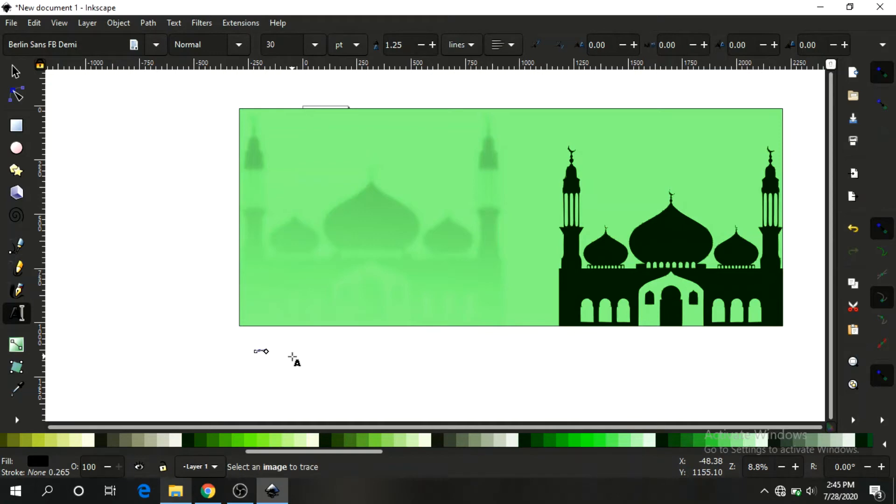
left_click(15, 72)
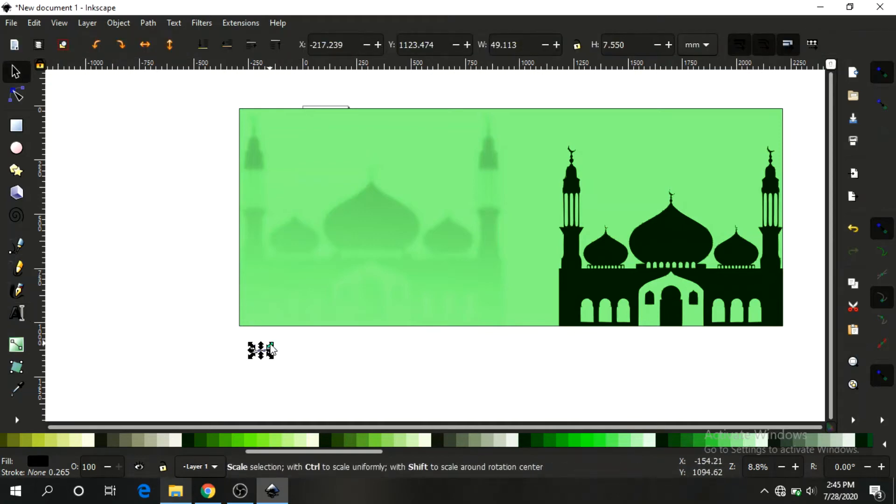
left_click_drag(271, 348, 378, 280)
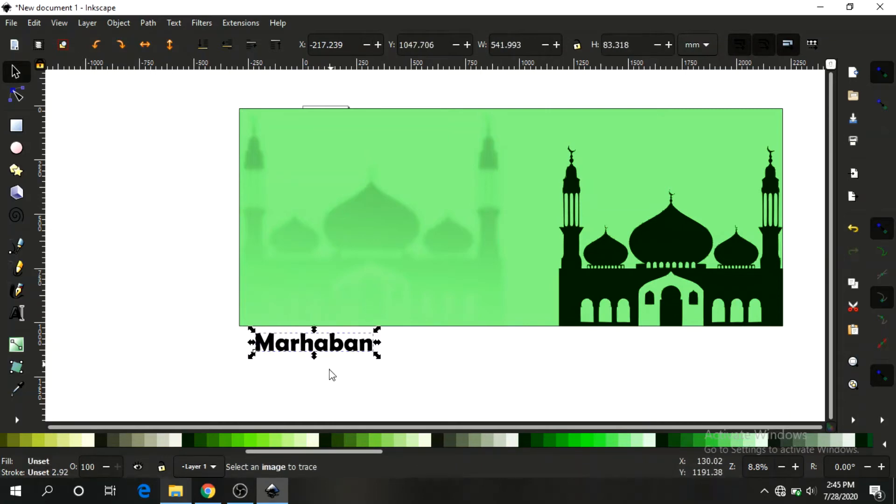
Step: Change the font of the whole "Marhaban" text to Brush Script Std
double_click(270, 344)
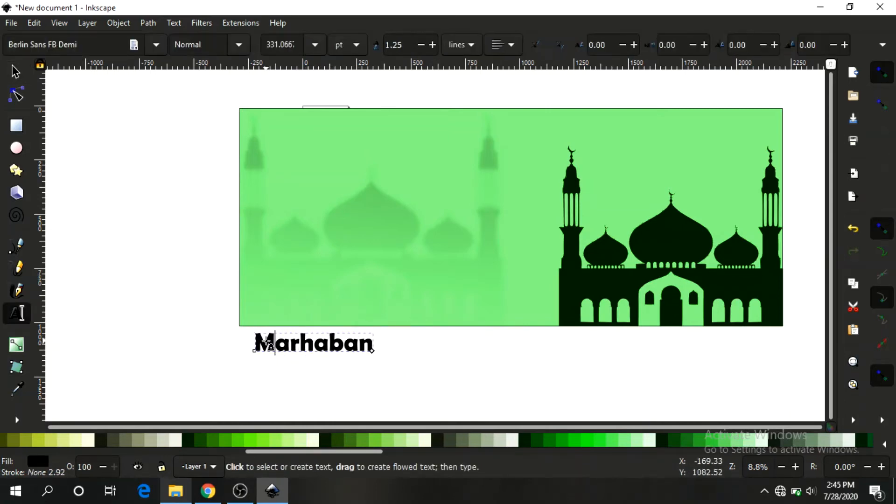
left_click_drag(255, 344, 371, 343)
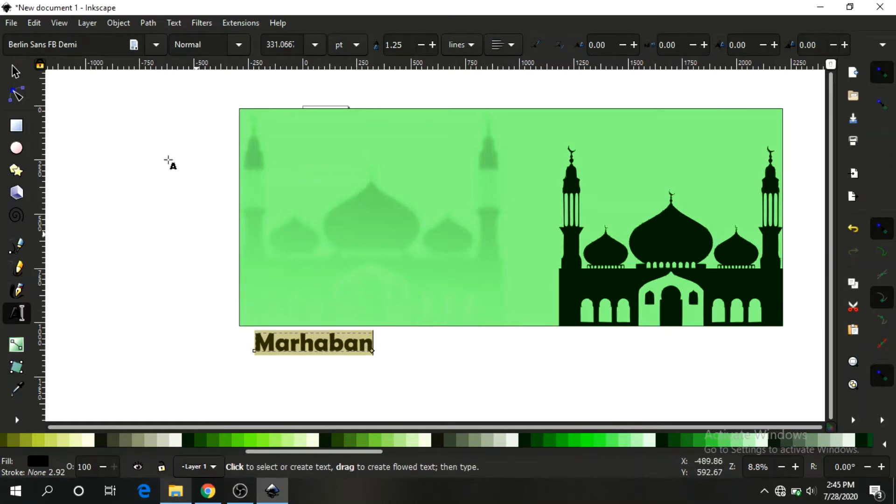
left_click(153, 44)
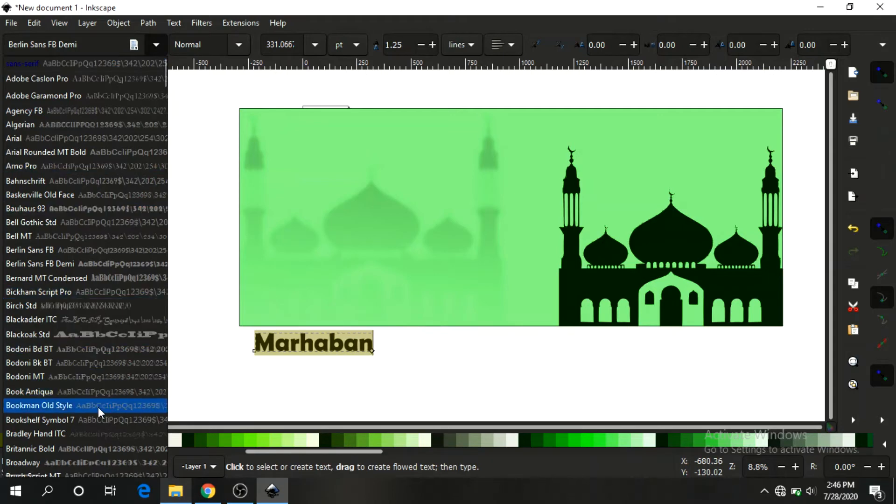
scroll(98, 408, "down", 1)
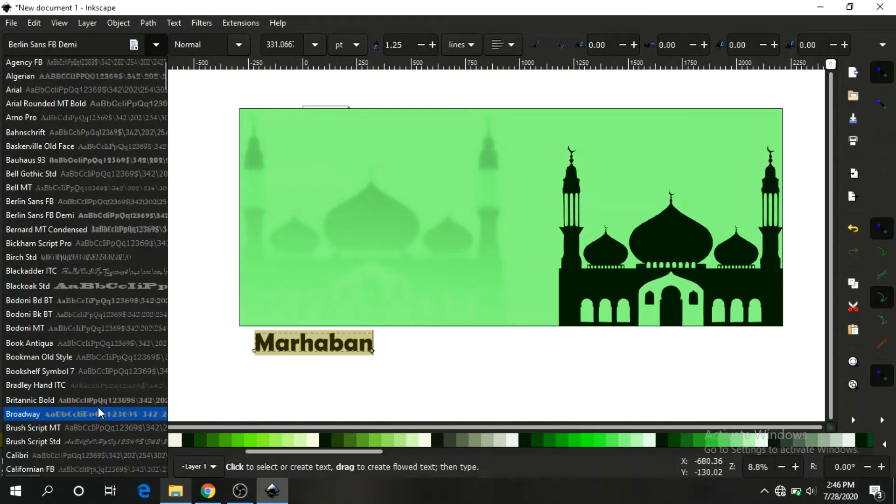
left_click(96, 441)
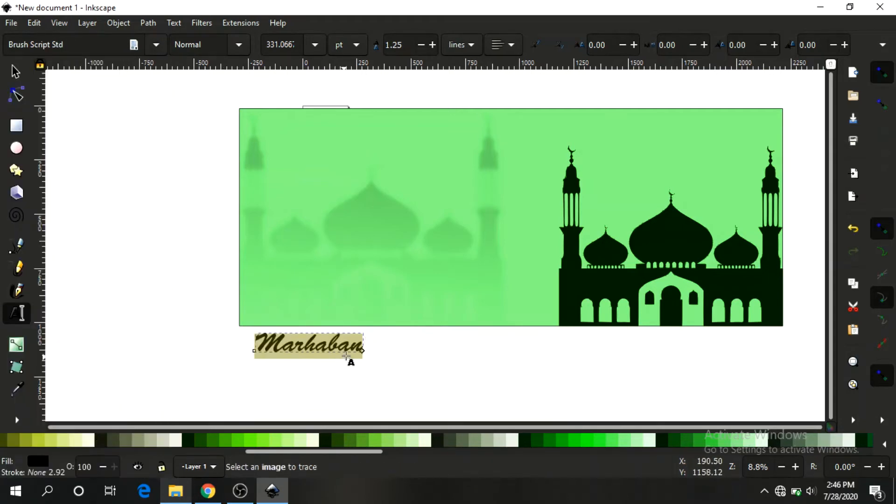
Step: Enlarge the "Marhaban" text uniformly to about 729 × 129 mm
left_click(15, 72)
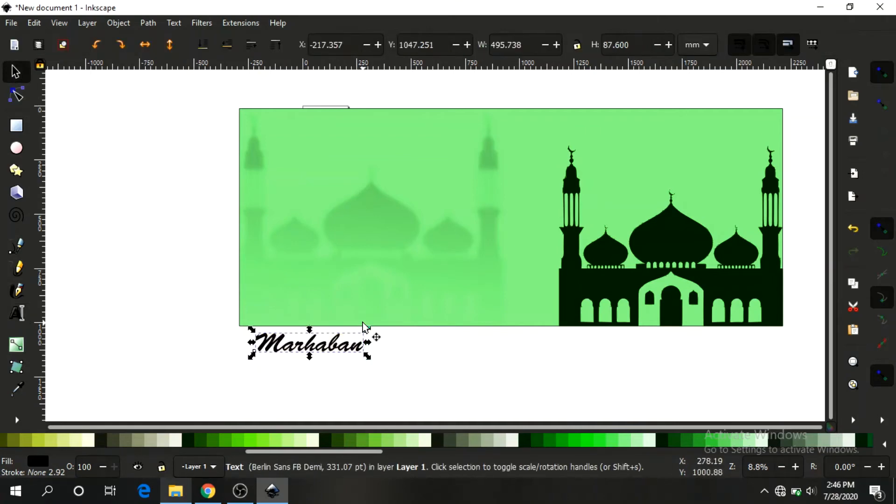
left_click_drag(367, 330, 418, 320)
left_click(407, 347)
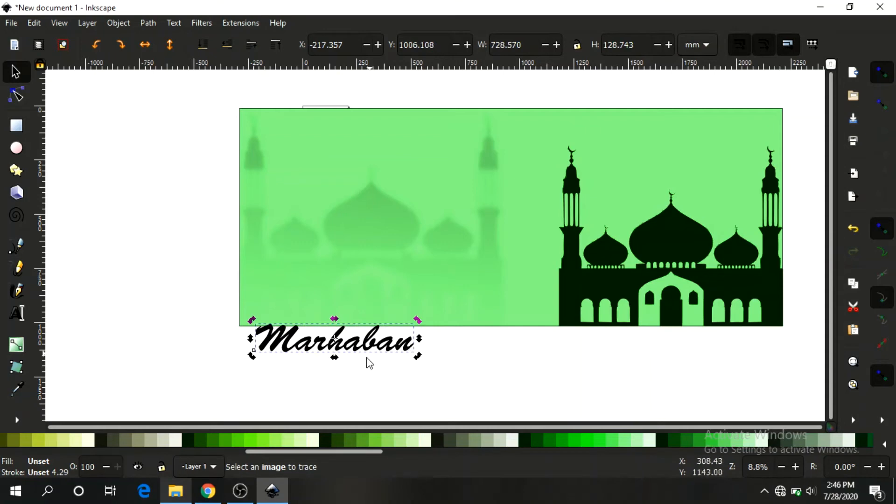
Step: Skew the "Marhaban" text horizontally to about 833 mm wide and move it onto the banner's upper-left area
left_click_drag(335, 359, 348, 360)
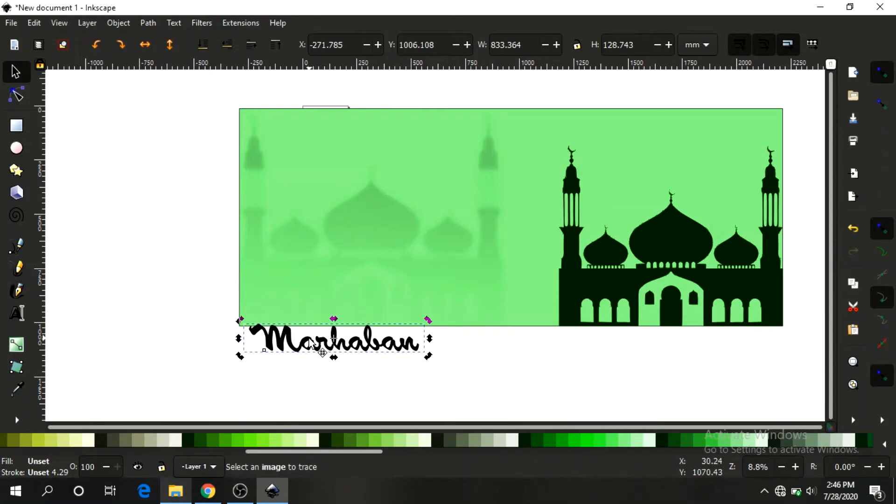
left_click_drag(311, 345, 322, 170)
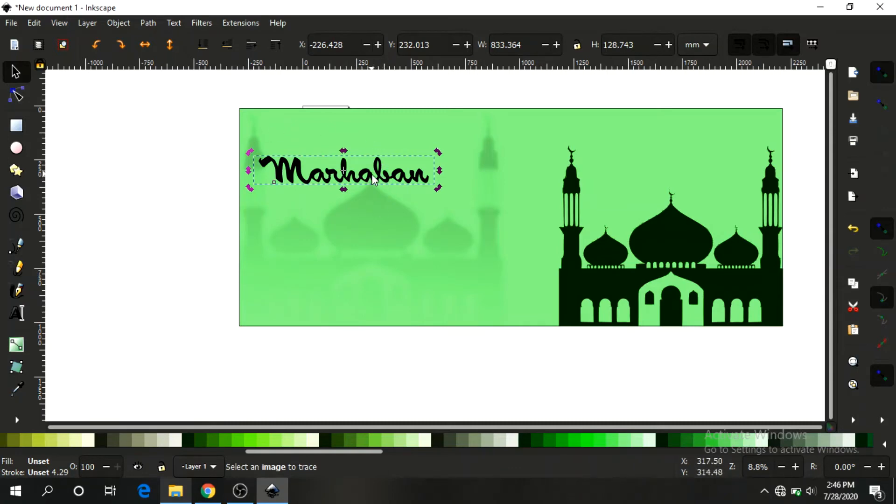
Step: Duplicate the "Marhaban" text directly below the original and change the copy's wording to "Yaa Ramadhan"
key("ctrl+d")
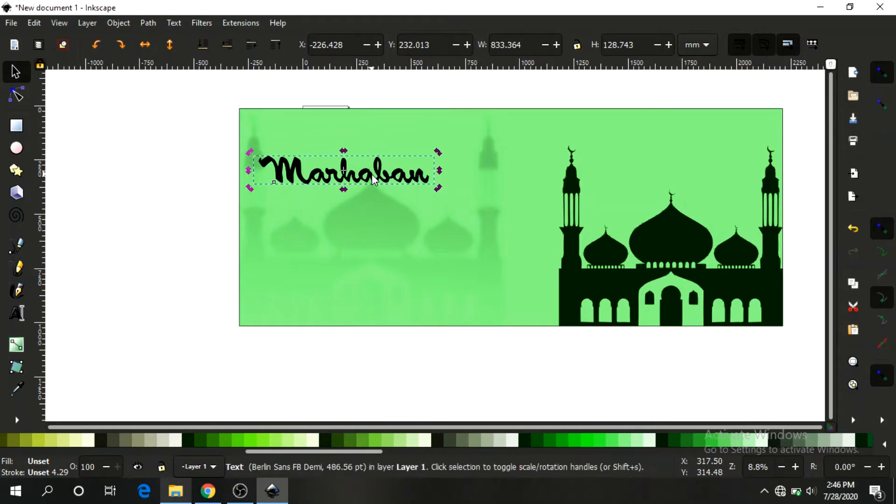
left_click_drag(373, 175, 369, 216)
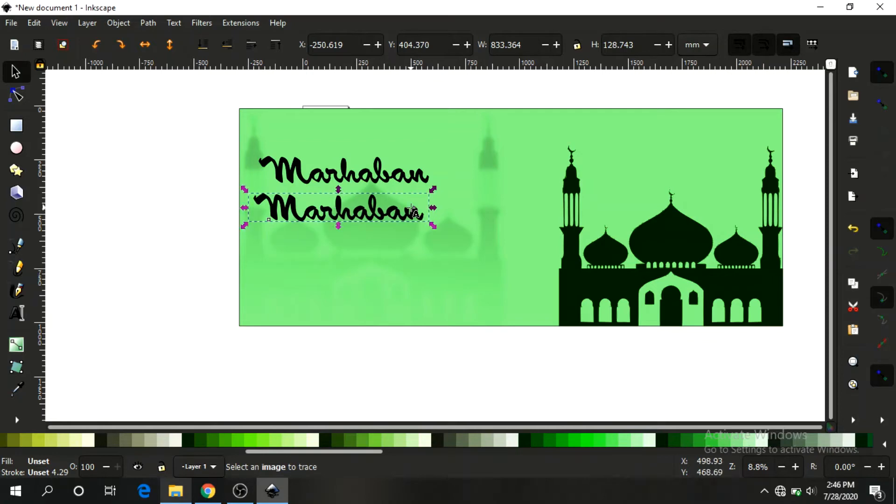
double_click(415, 211)
key("BackSpace")
key("BackSpace")
key("BackSpace")
key("BackSpace")
key("BackSpace")
key("BackSpace")
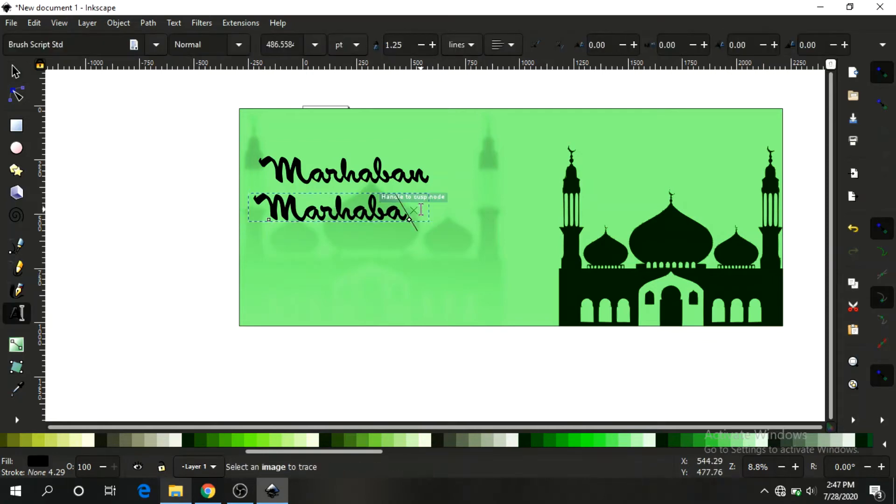
key("BackSpace")
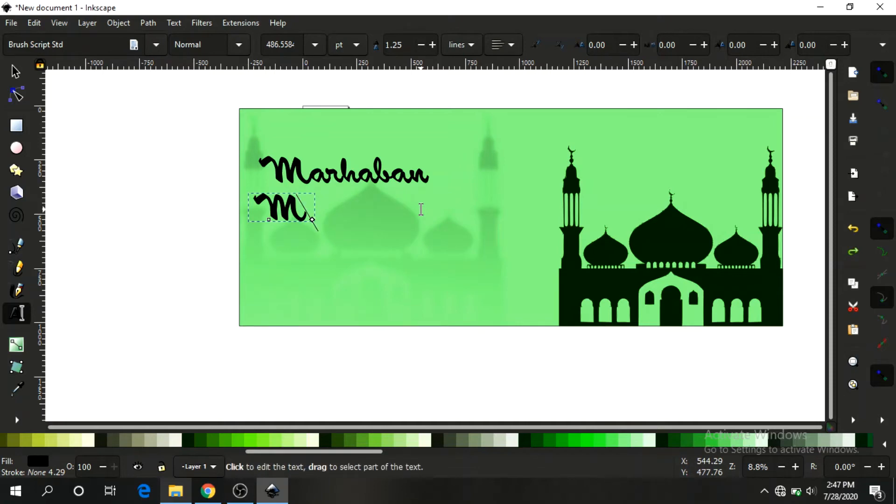
type("Yaa")
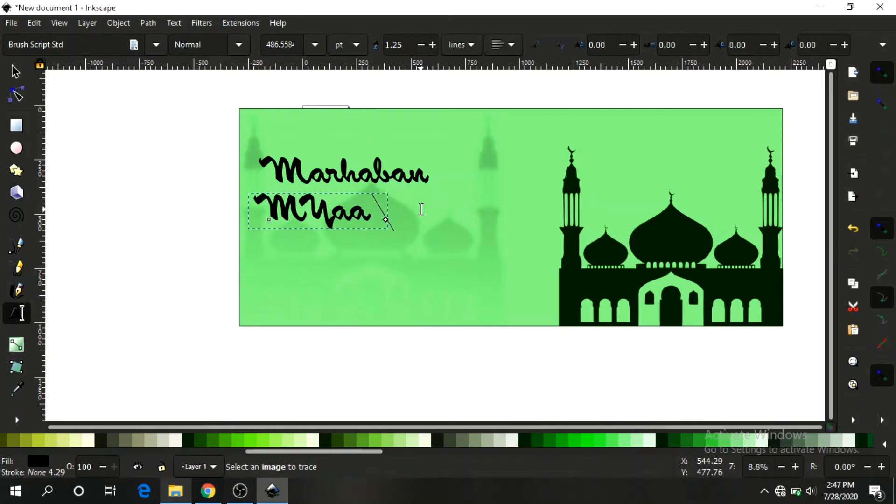
type(" Ramadhan")
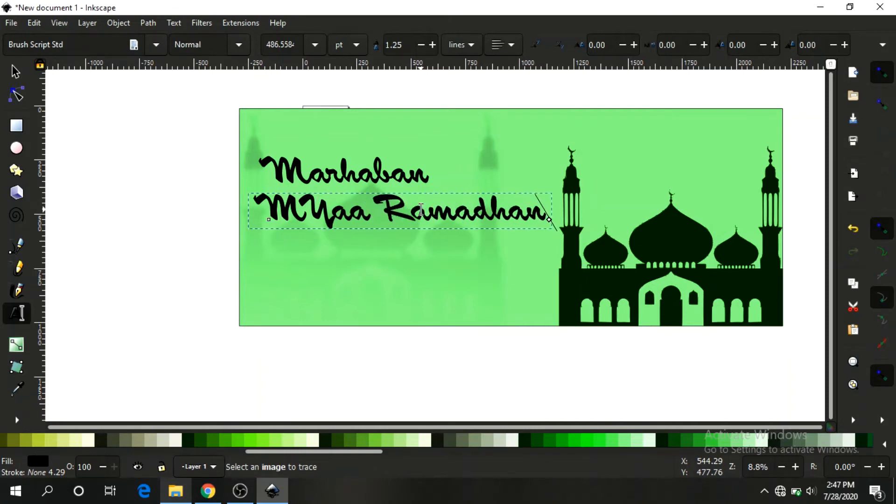
key("Left")
key("Left")
key("Left")
key("Left")
key("Left")
key("Left")
key("Left")
key("Left")
key("Left")
key("Left")
key("Left")
key("BackSpace")
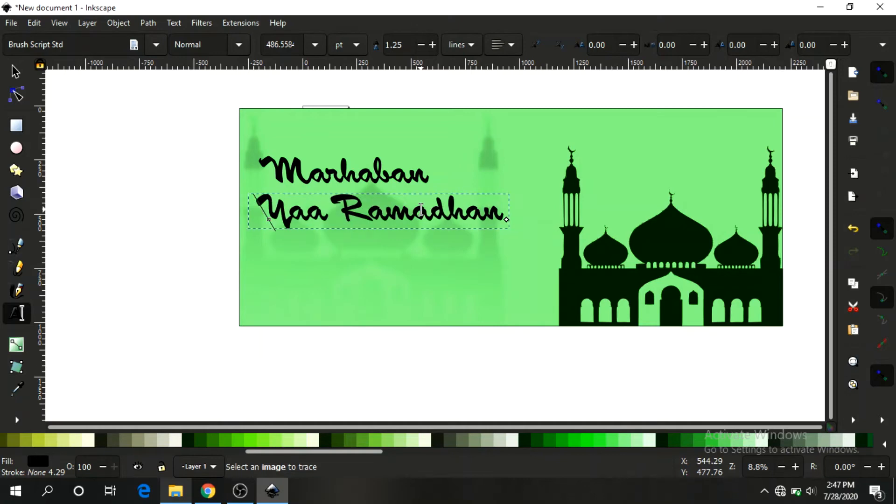
left_click(16, 71)
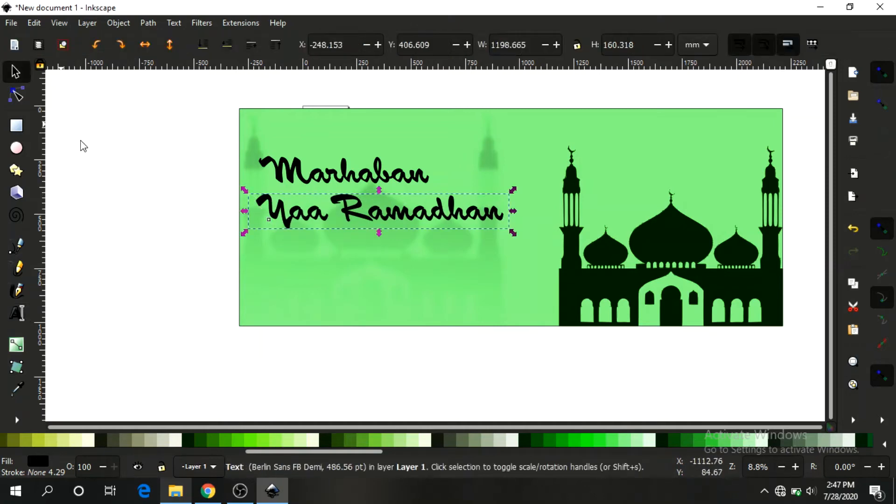
Step: Select the "Marhaban" text and disable snapping
left_click(388, 159)
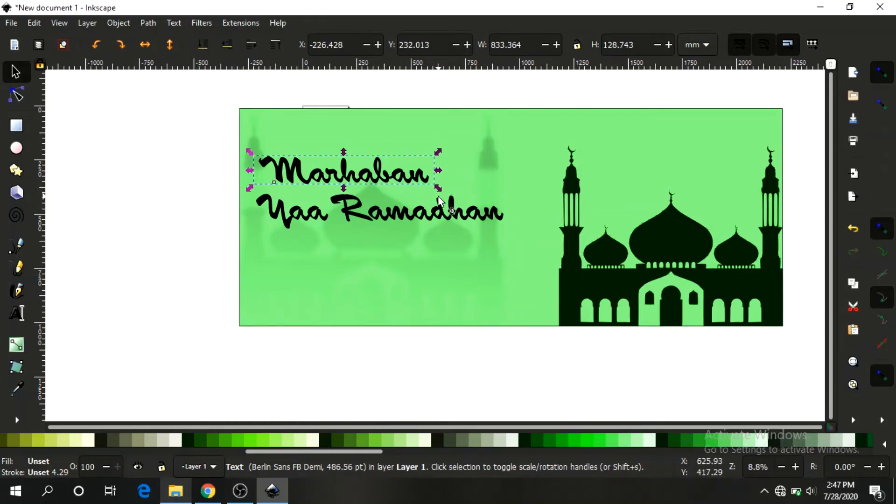
left_click(882, 81)
key("ctrl+z")
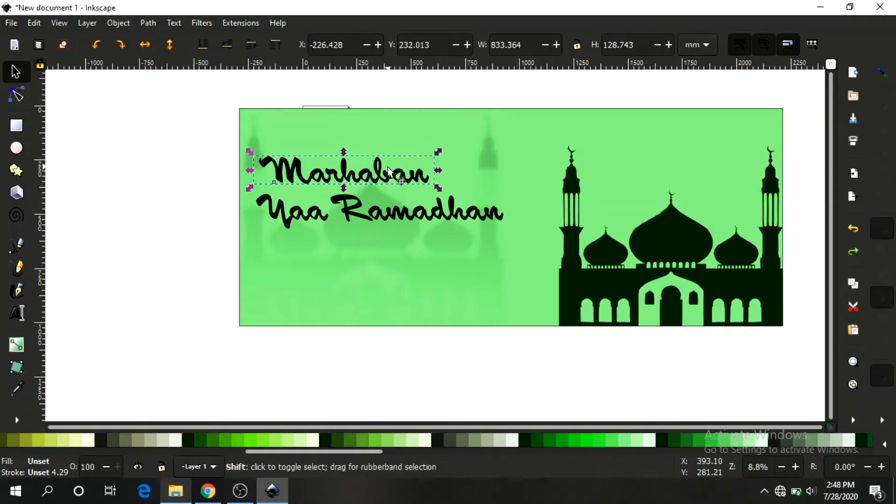
Step: Convert both text lines to paths and unite their ungrouped letters into a single path
left_click(392, 223, "shift")
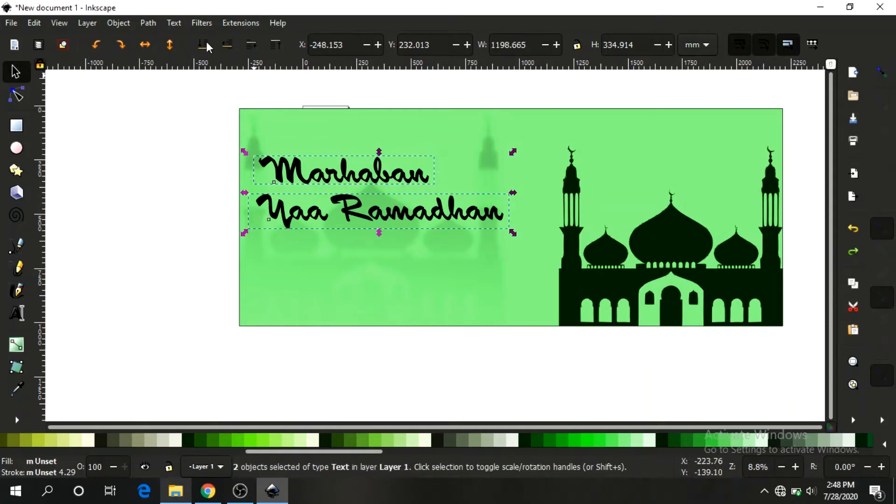
left_click(148, 23)
left_click(161, 38)
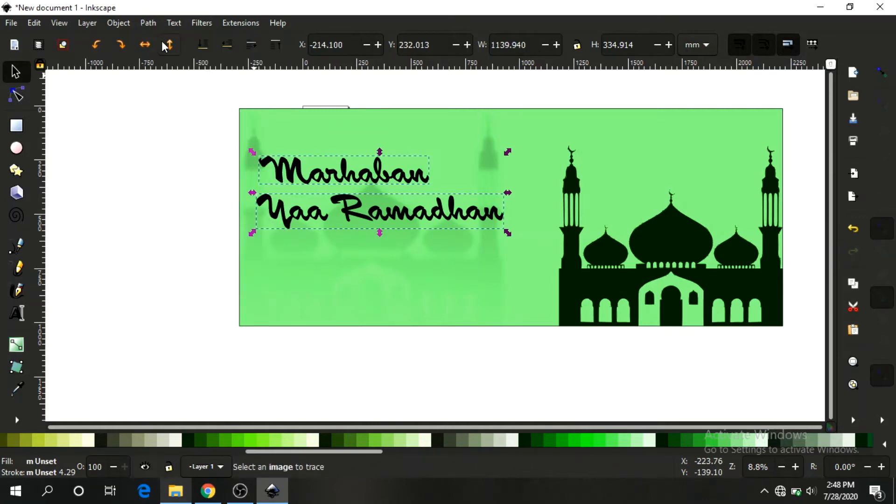
left_click(118, 23)
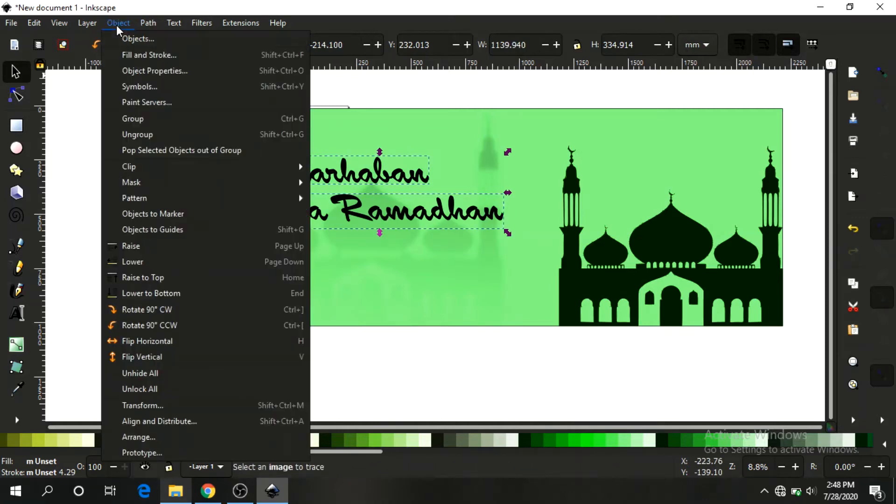
left_click(136, 134)
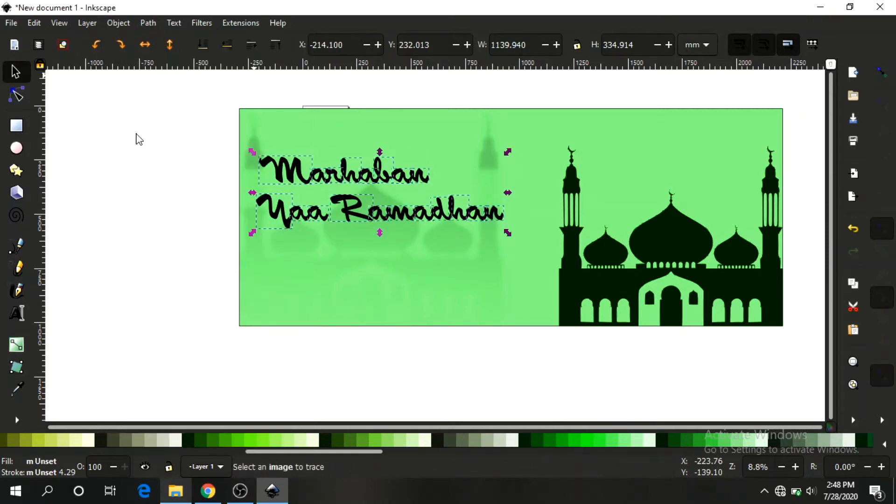
left_click(158, 23)
left_click(164, 87)
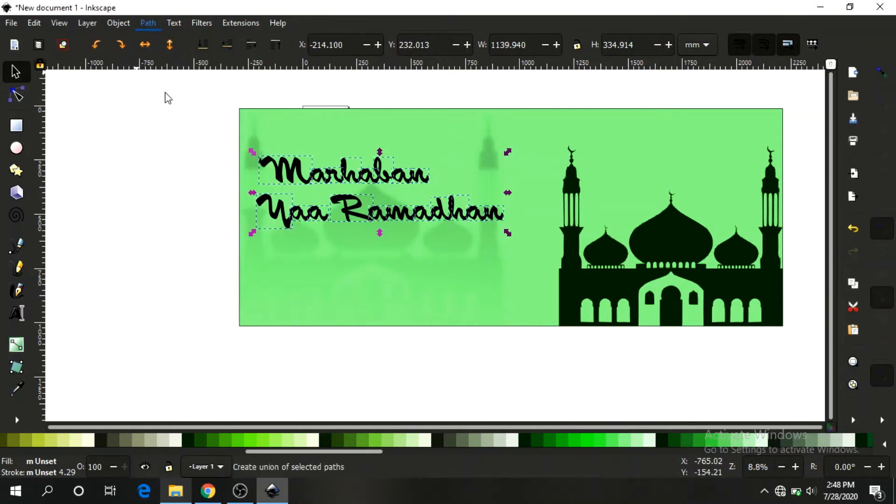
Step: Add a linked offset around the lettering, widen it slightly outward and fill it with off-white
left_click(147, 24)
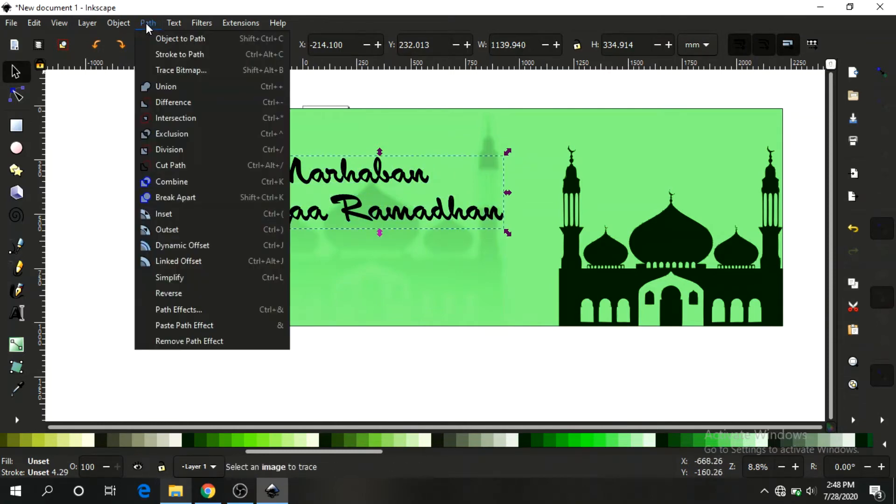
left_click(181, 262)
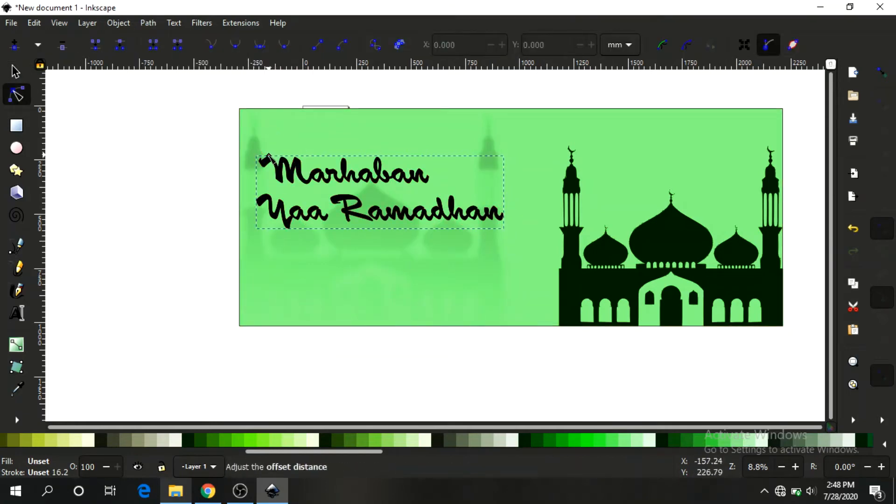
key("plus")
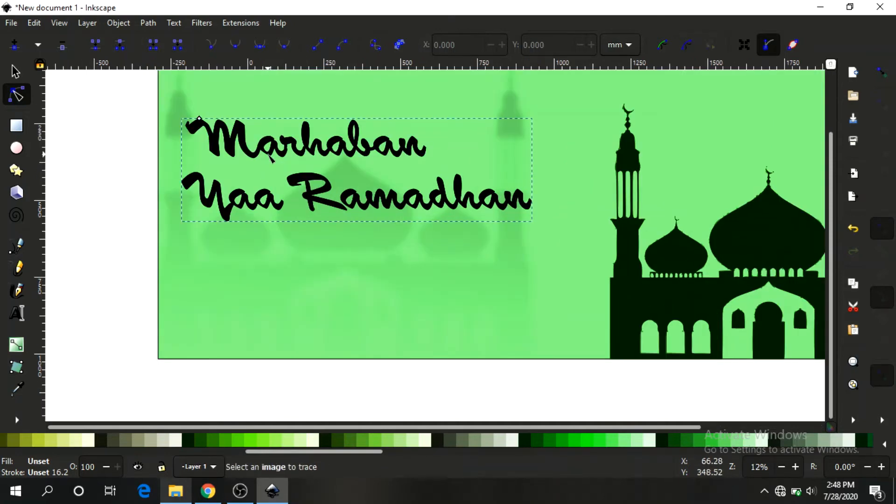
scroll(234, 163, "up", 3)
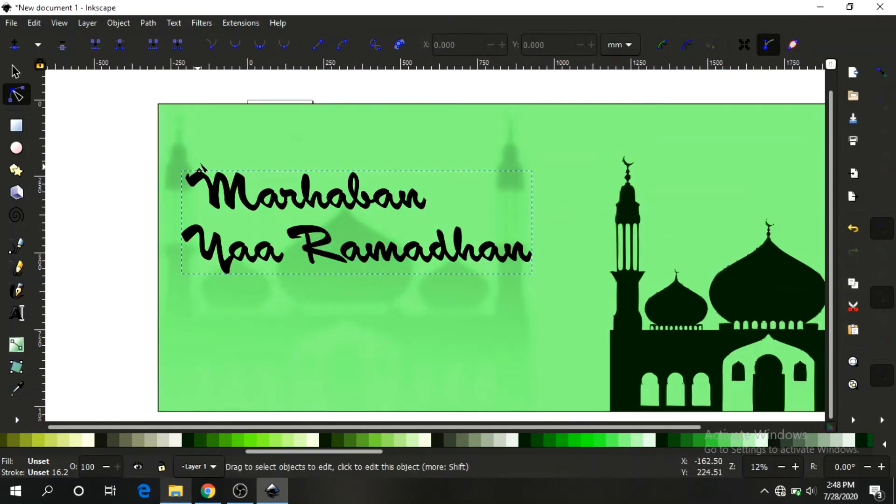
left_click_drag(198, 169, 202, 164)
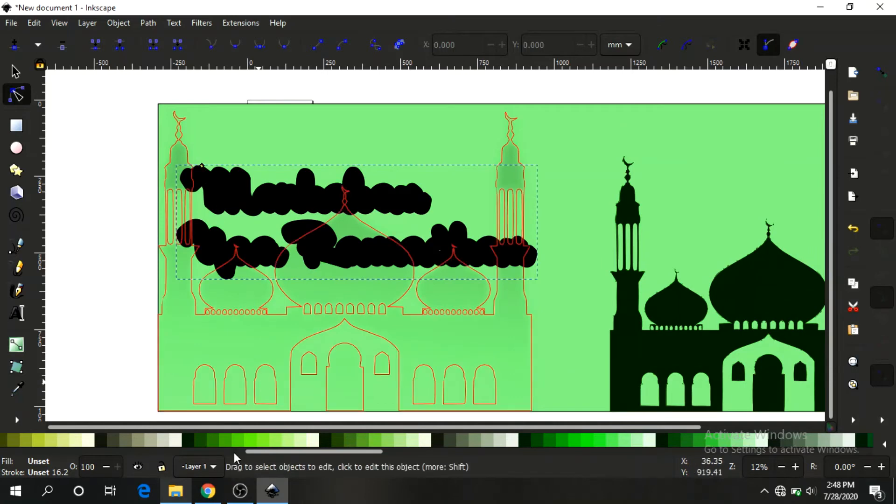
left_click(176, 441)
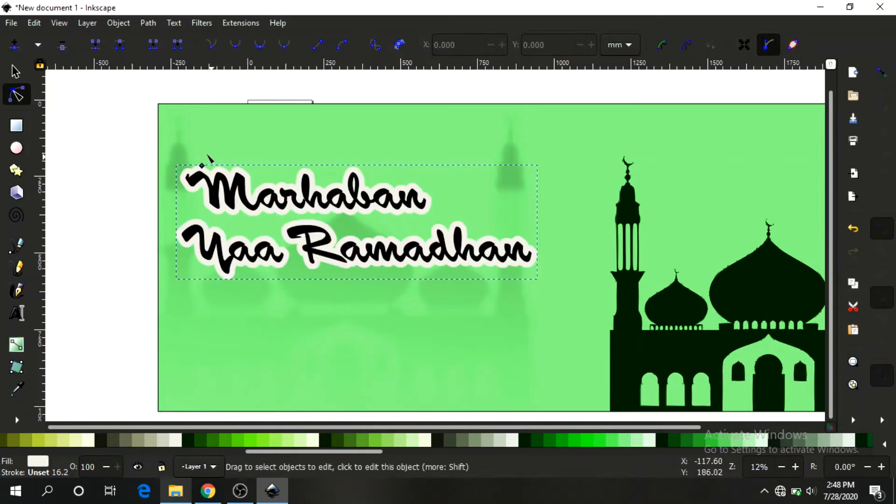
Step: Add a second linked offset, outset by about 18.9 pt beyond the off-white one, fill it near-black and deselect it
left_click(150, 24)
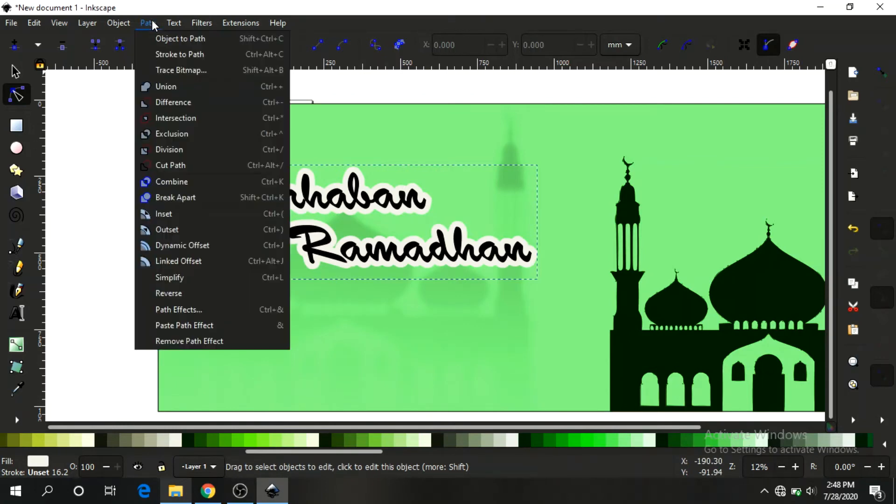
left_click(218, 261)
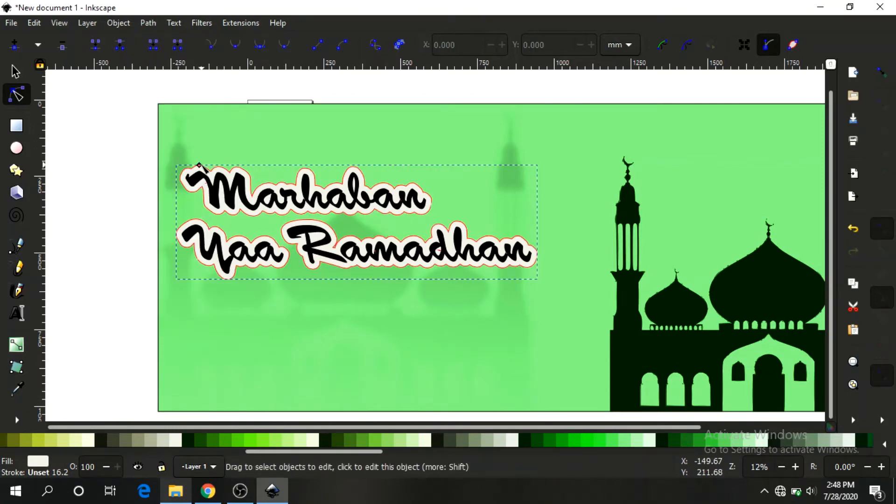
left_click_drag(208, 162, 207, 161)
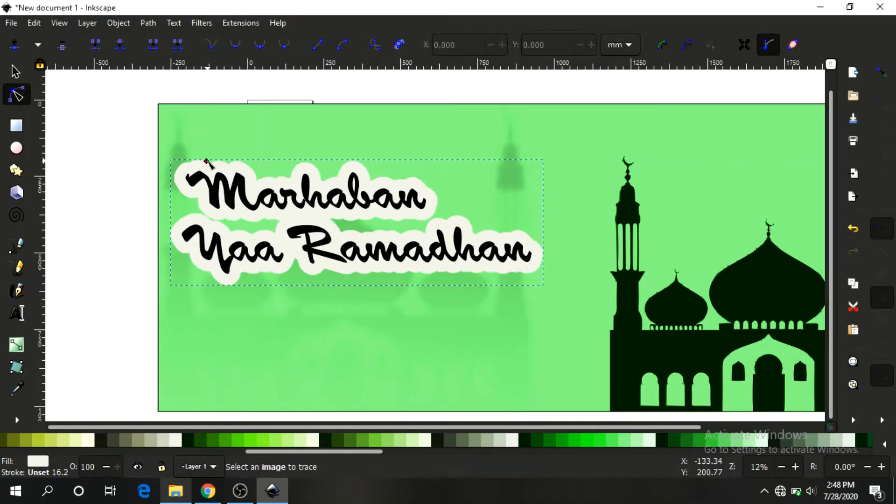
left_click(101, 439)
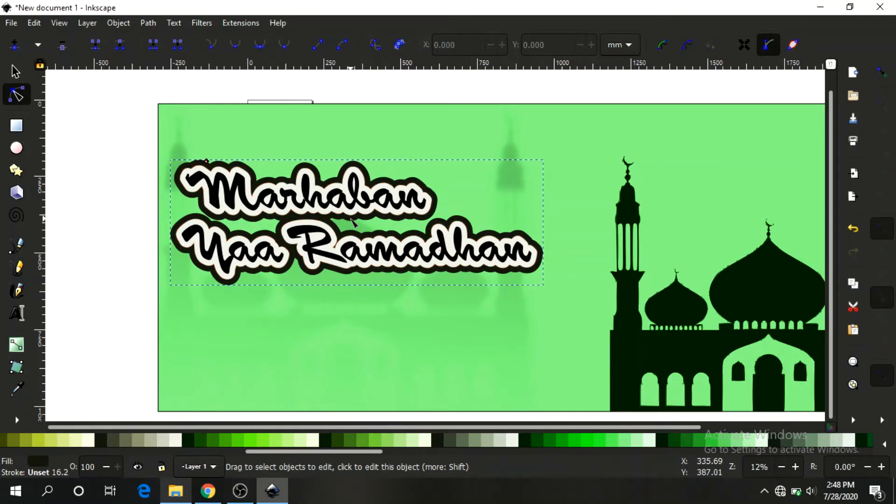
key("minus")
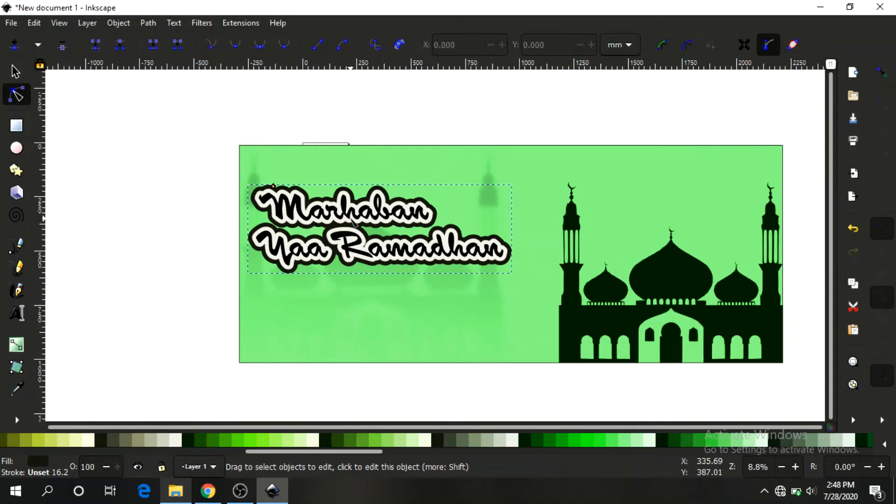
left_click(15, 74)
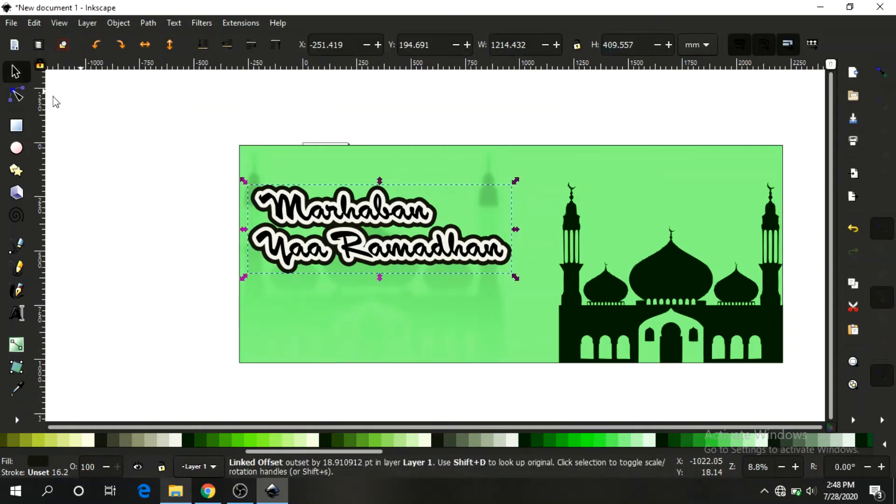
left_click(135, 152)
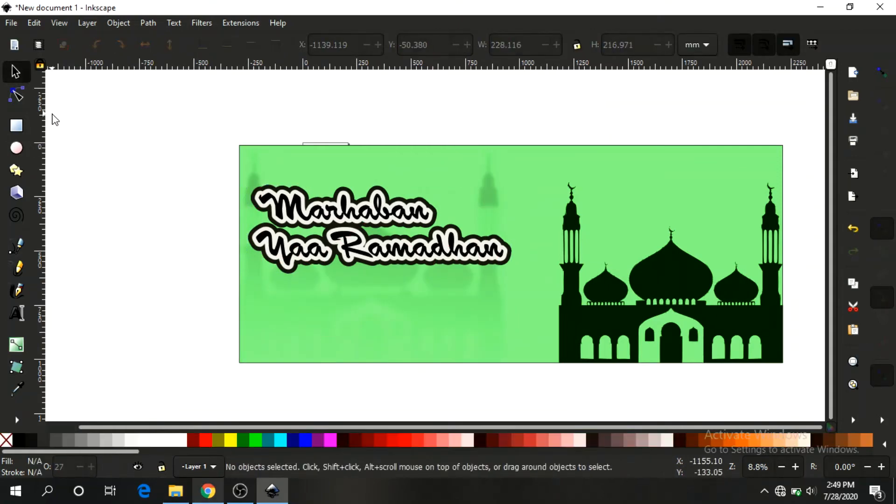
Step: Draw a five-pointed star about 333 × 338 mm outside the banner, beyond its upper-left corner, and select it
left_click(16, 171)
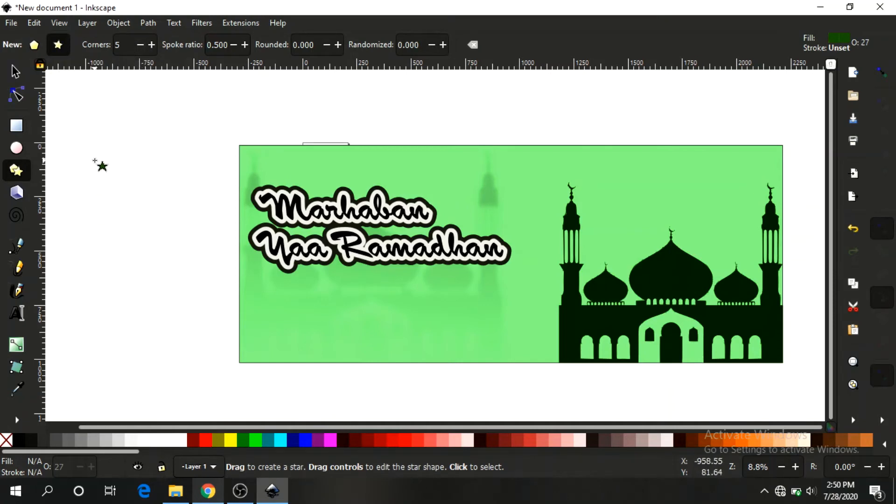
left_click_drag(95, 160, 129, 179)
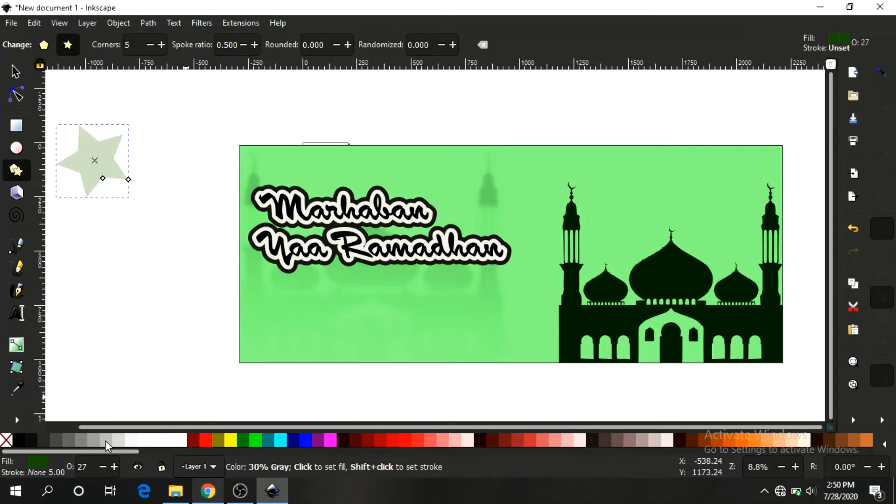
left_click_drag(132, 455, 359, 455)
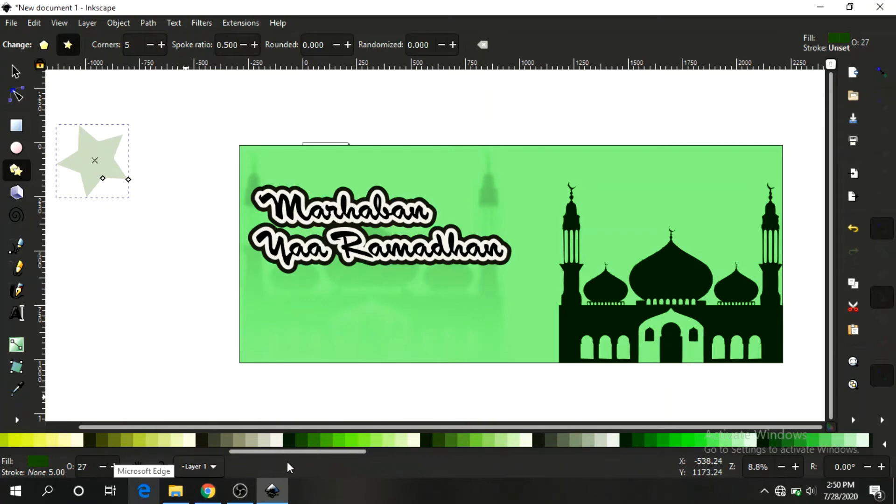
left_click_drag(286, 452, 7, 452)
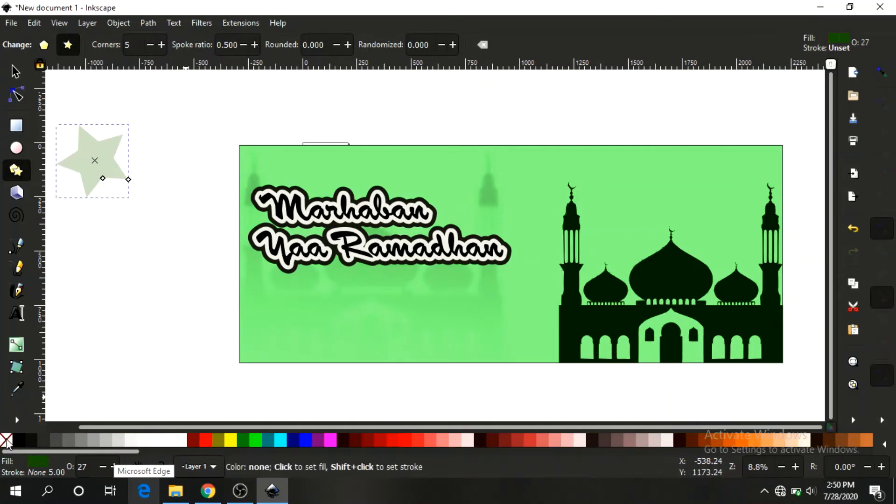
left_click(15, 71)
left_click(117, 189)
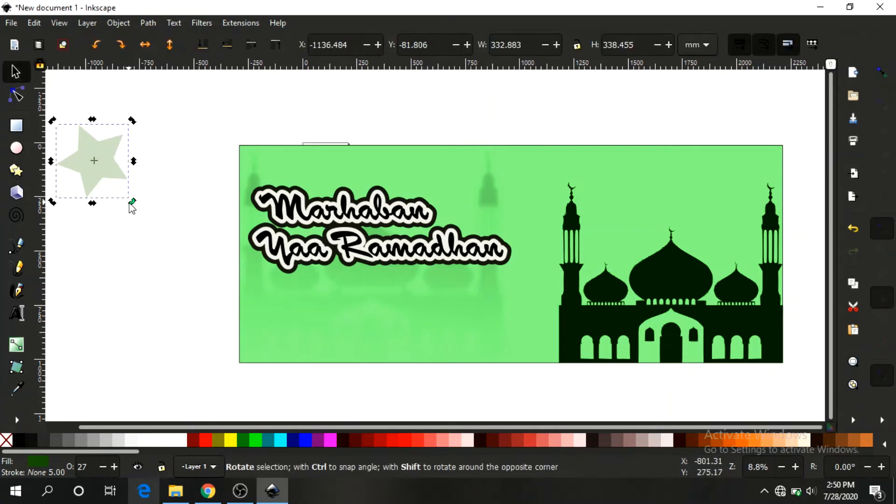
Step: Rotate the star upright, shrink it to about 86 × 82 mm and place it inside the banner above the dark mosque's left minaret
left_click_drag(132, 206, 113, 219)
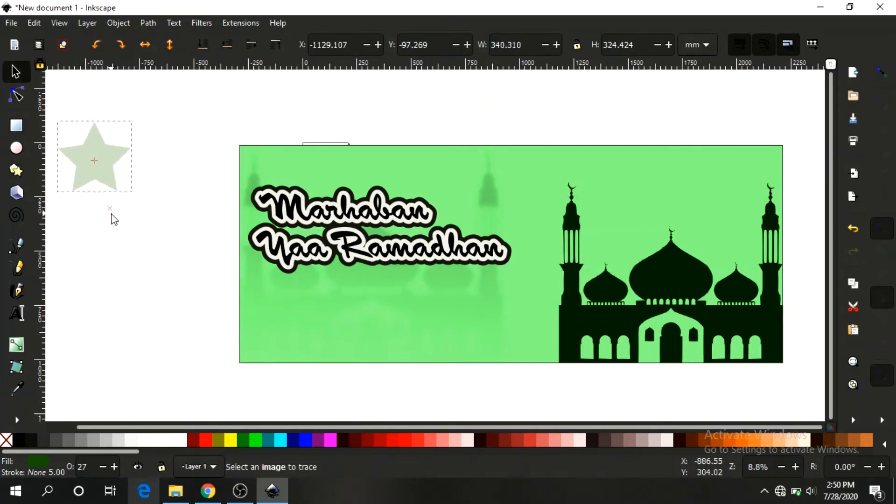
left_click(142, 210)
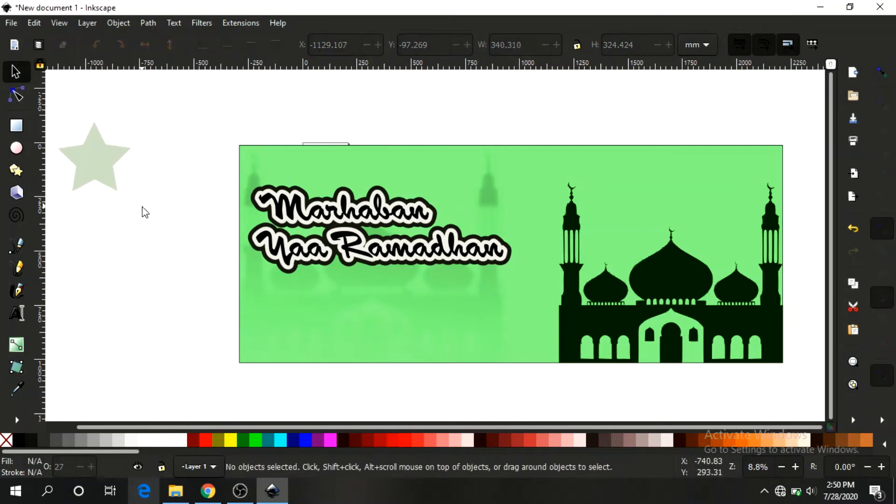
left_click(110, 183)
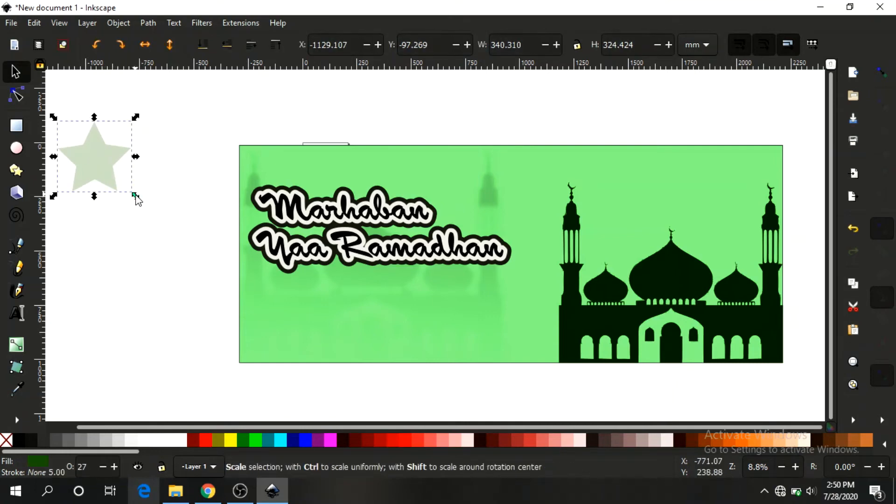
left_click_drag(135, 196, 588, 174)
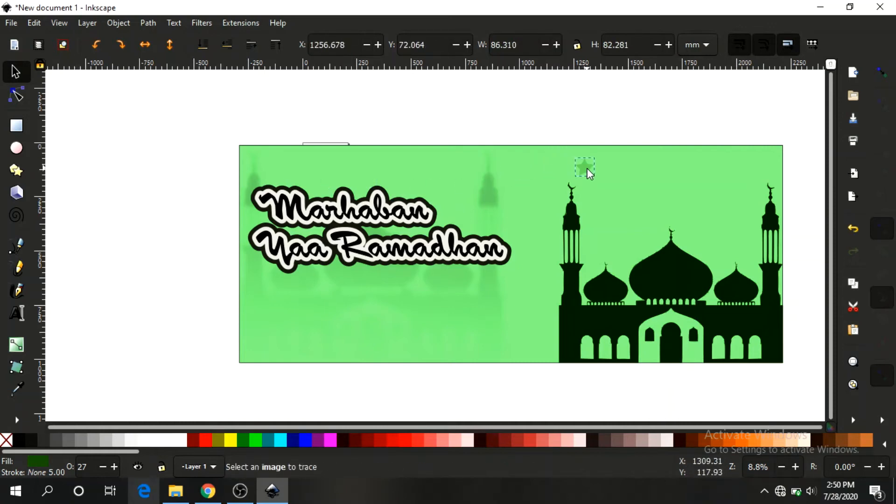
Step: Give the star a 10.9% blur and 24% opacity
left_click(34, 462)
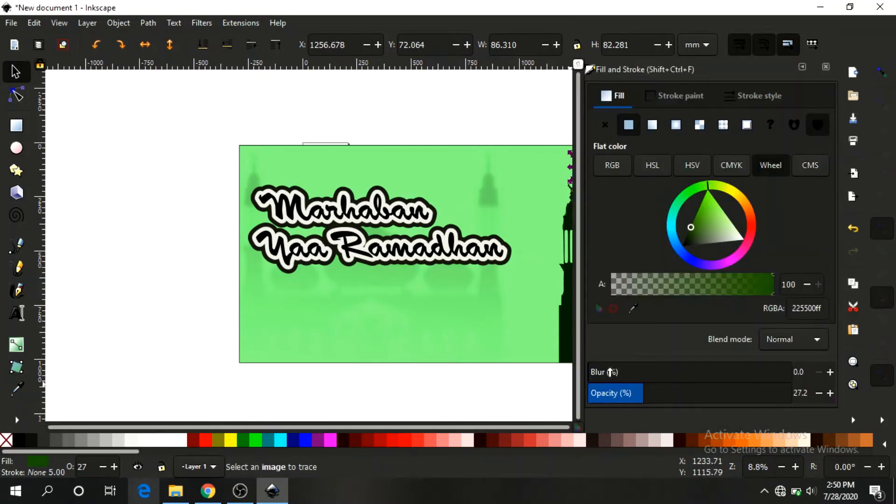
left_click(611, 372)
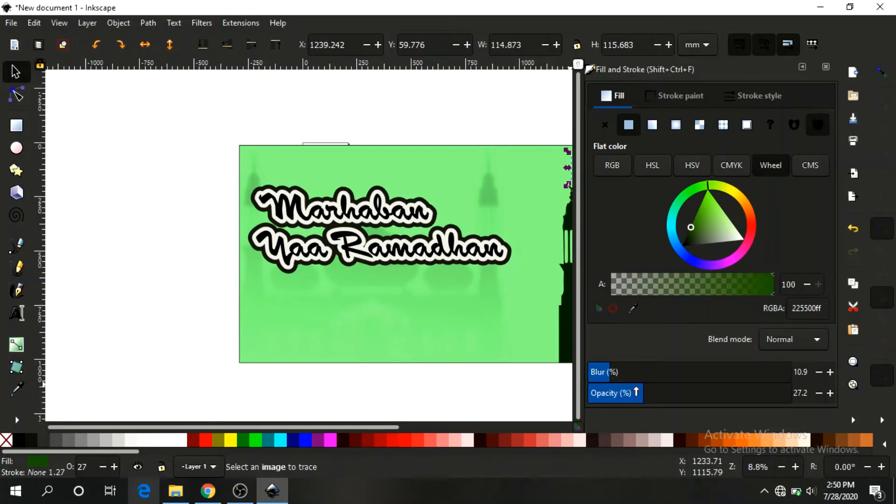
left_click_drag(636, 392, 637, 392)
left_click(827, 67)
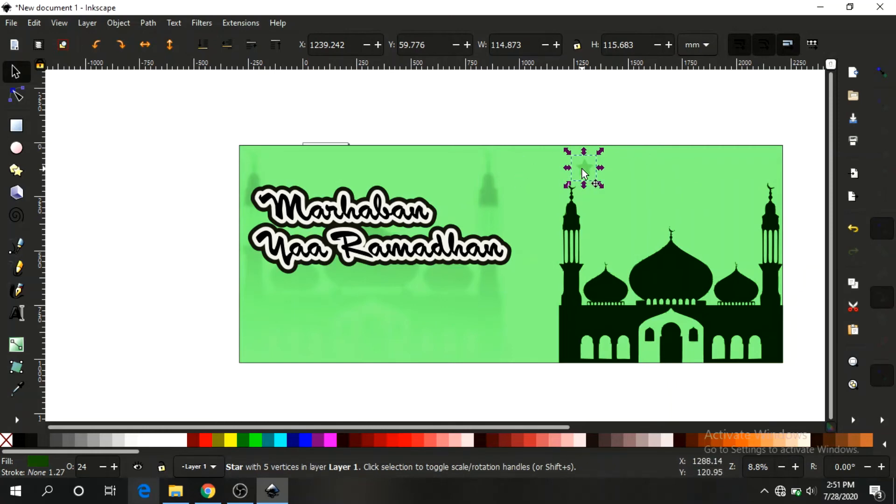
Step: Duplicate the faded star three times and scatter the copies around it above the dark mosque
key("ctrl+d")
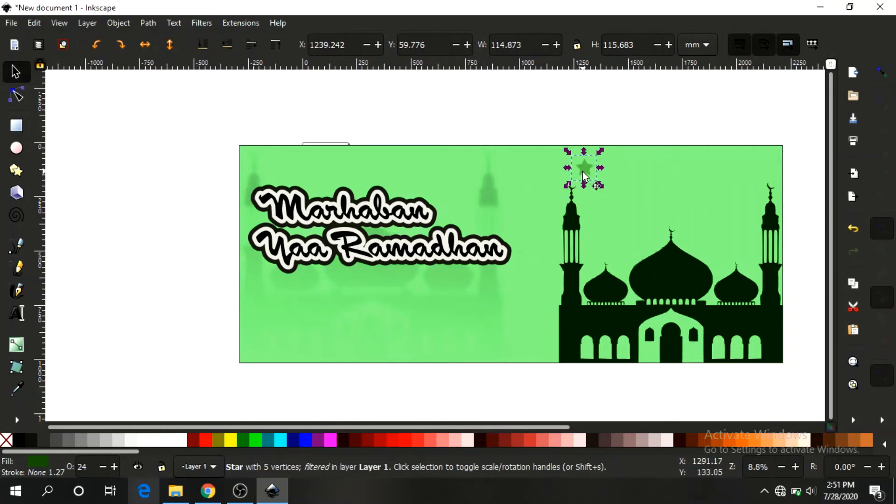
left_click_drag(583, 168, 647, 159)
key("ctrl+d")
key("ctrl+d")
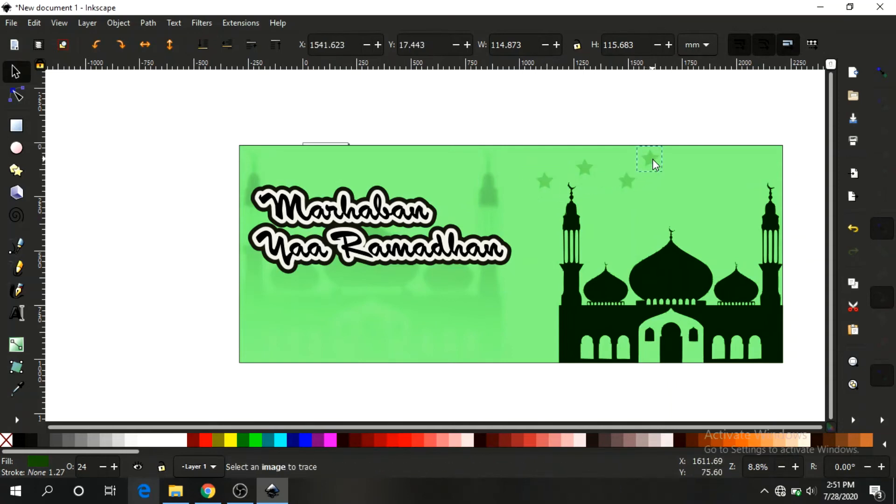
Step: Shrink the three copied stars, the leftmost to about 73 mm wide and the upper right one to about 88 mm wide
left_click(541, 183)
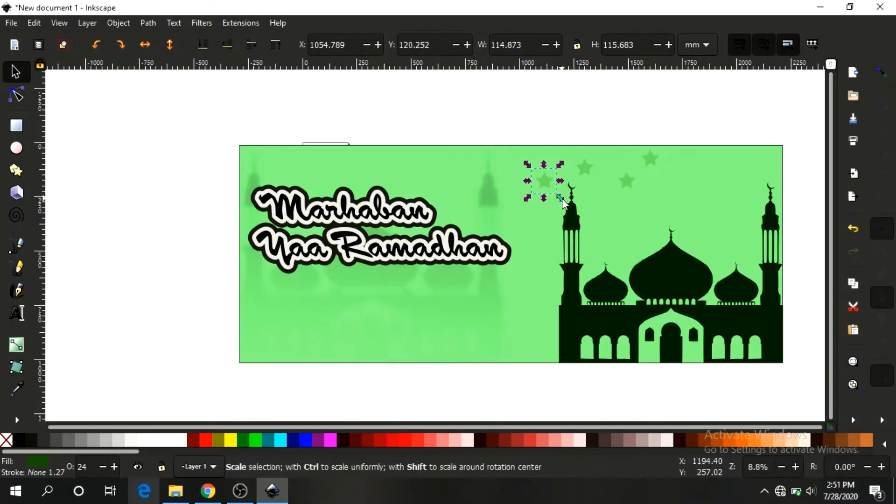
left_click_drag(560, 197, 553, 193)
left_click(628, 182)
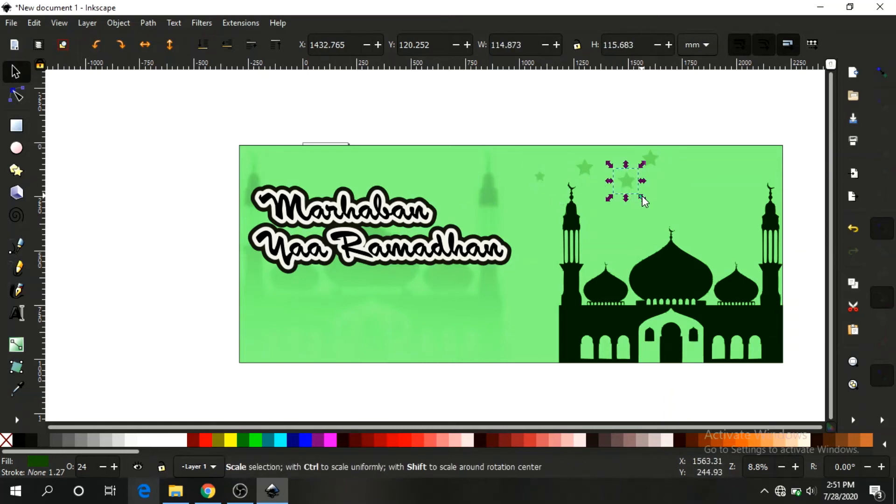
left_click(652, 160)
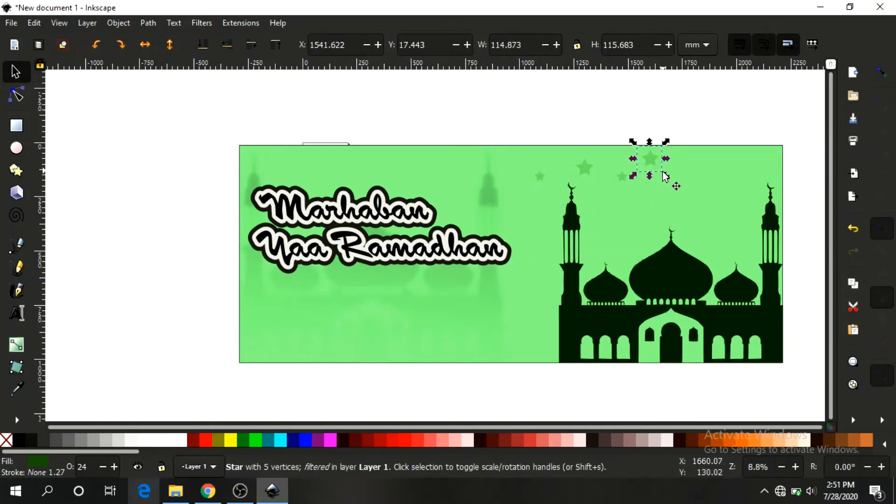
left_click_drag(665, 178, 661, 171)
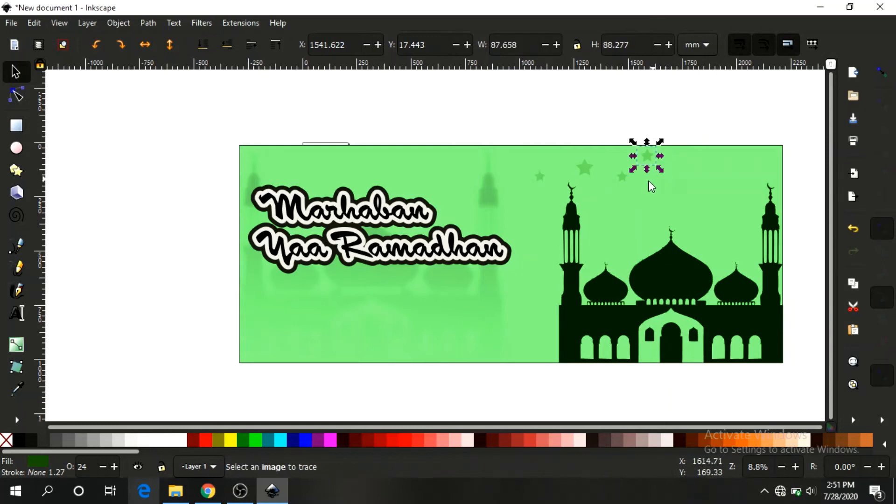
left_click(550, 112)
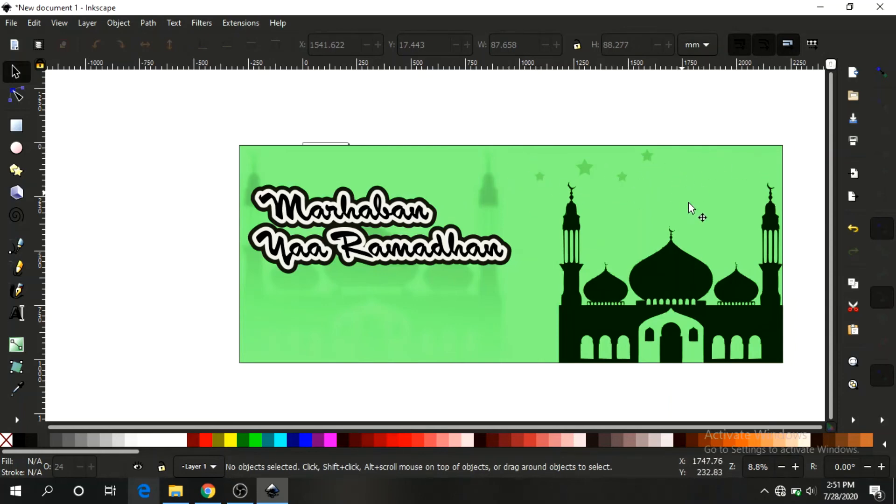
Step: Select all four stars and duplicate the set three times, spreading the copies along the banner's upper edge
left_click(544, 181)
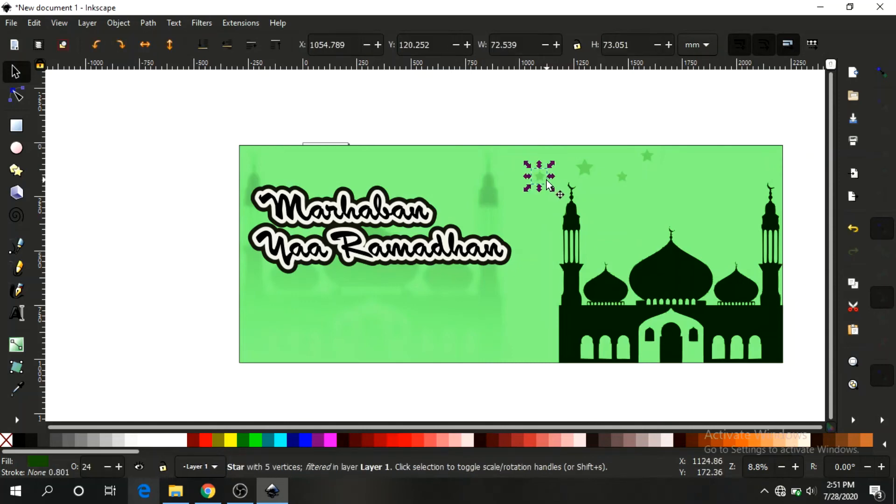
left_click(585, 168, "shift")
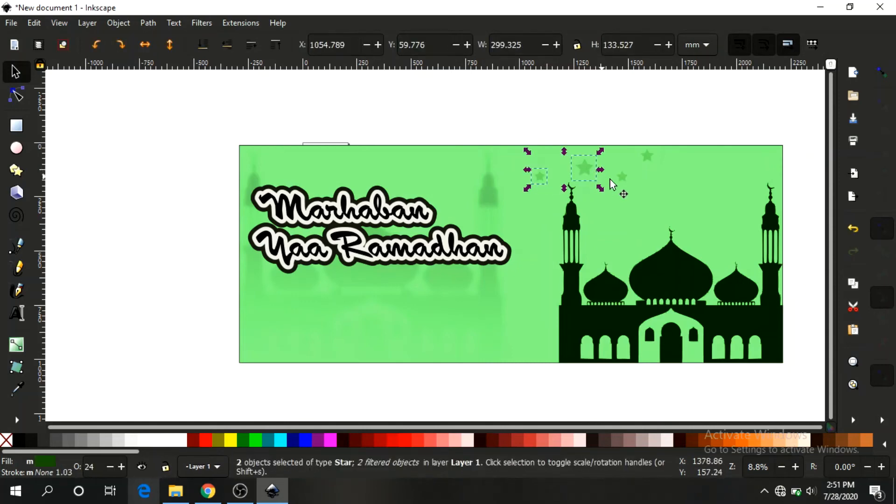
left_click(622, 179, "shift")
left_click(648, 156, "shift")
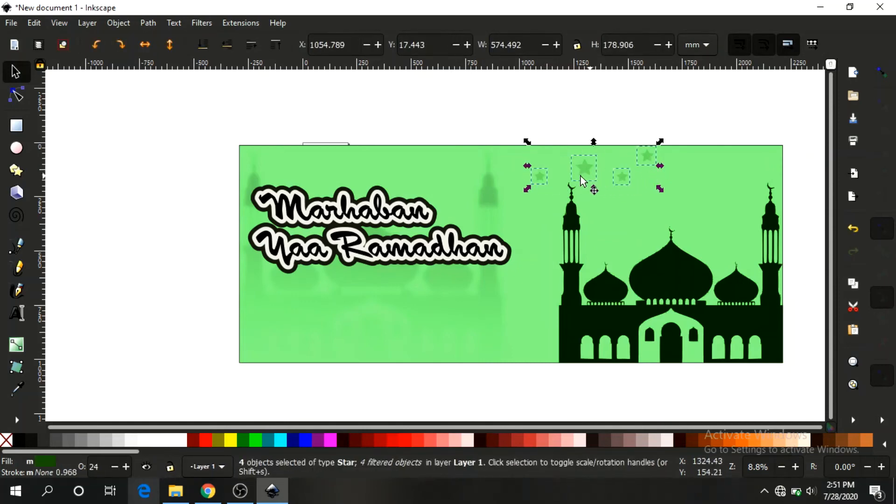
key("ctrl")
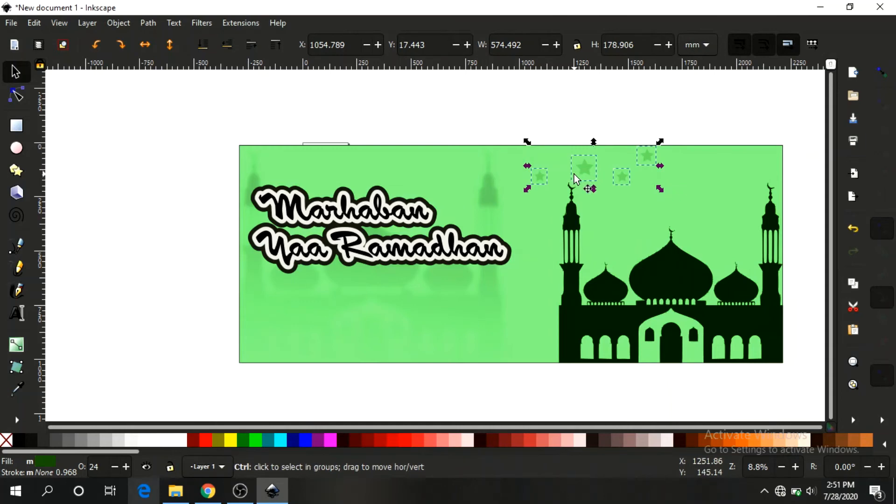
key("ctrl+d")
left_click_drag(592, 184, 320, 171)
key("ctrl")
key("ctrl+d")
key("ctrl")
left_click(443, 175)
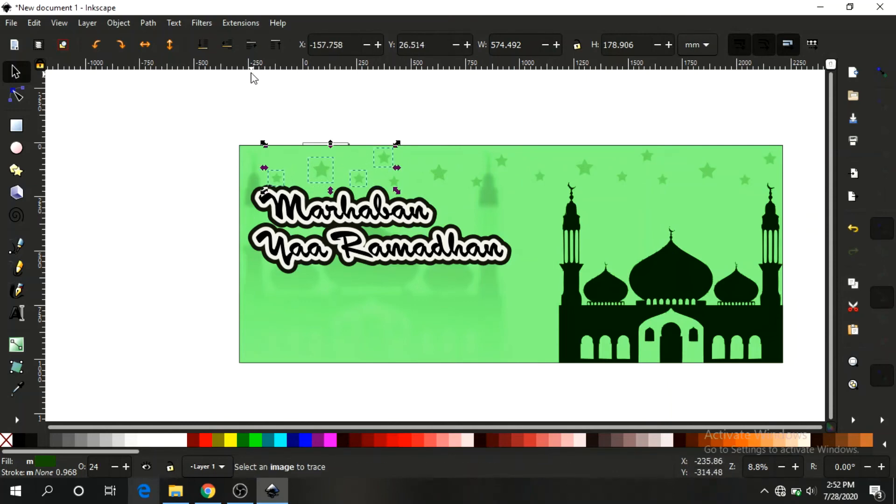
Step: Flip the leftmost set of four stars horizontally and clear the selection
left_click(142, 45)
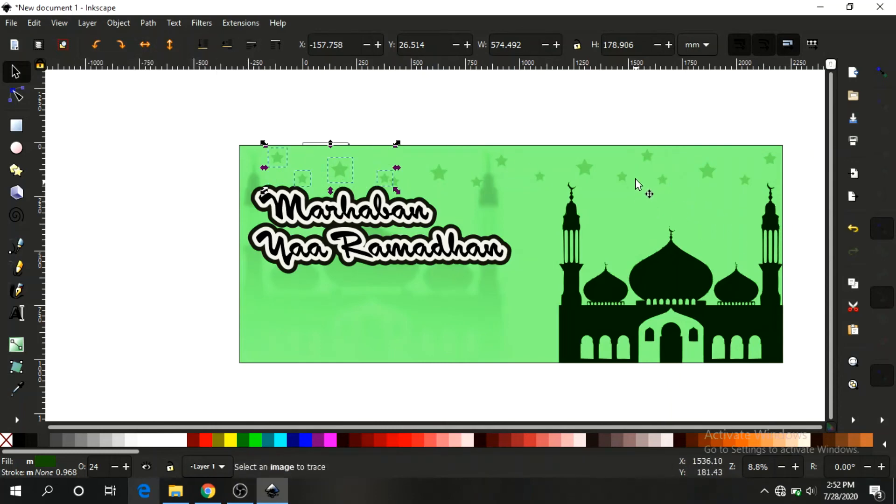
left_click(647, 156)
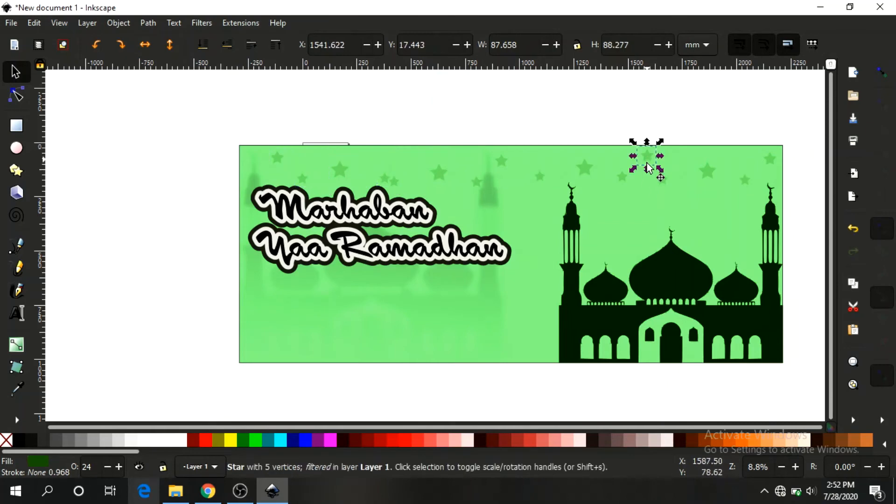
left_click(559, 125)
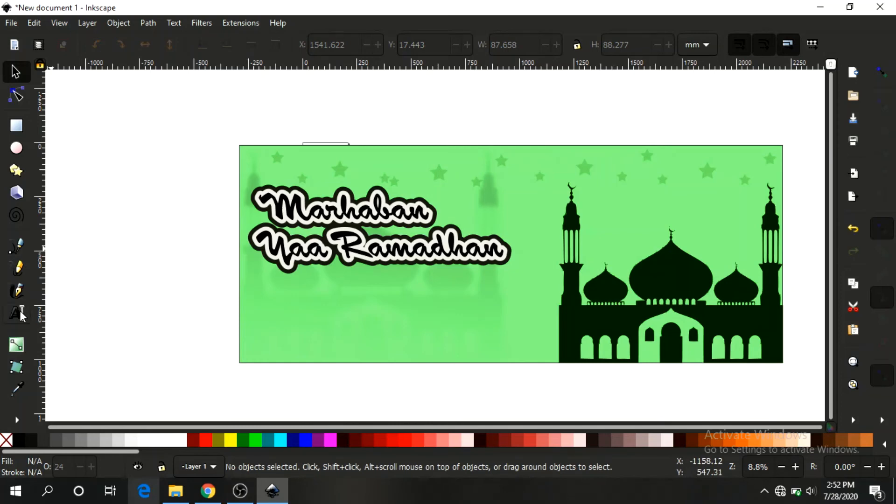
Step: Add the text "Kata Mutiara", enlarge it to about 532 × 62 mm and place it below the "Yaa Ramadhan" lettering
left_click(19, 314)
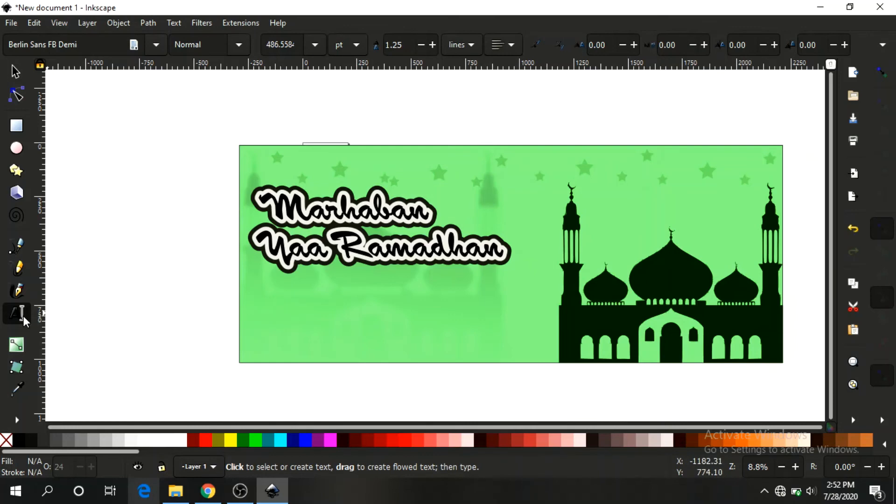
left_click(265, 296)
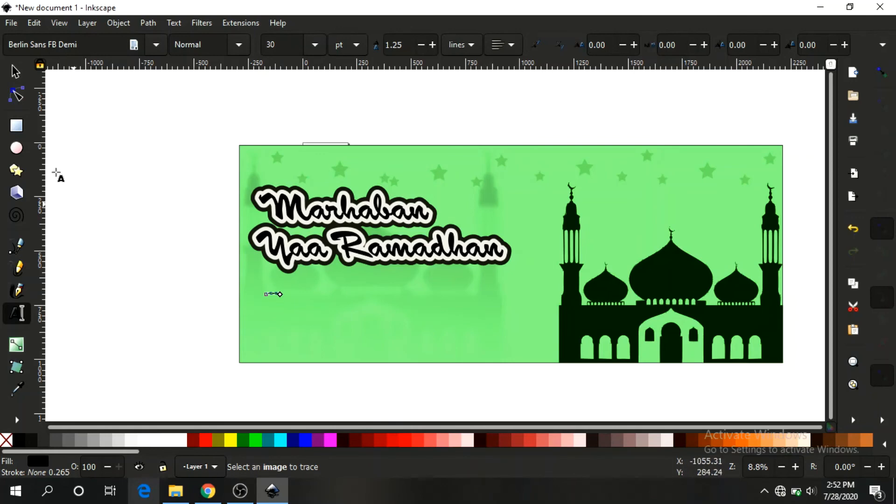
left_click(13, 70)
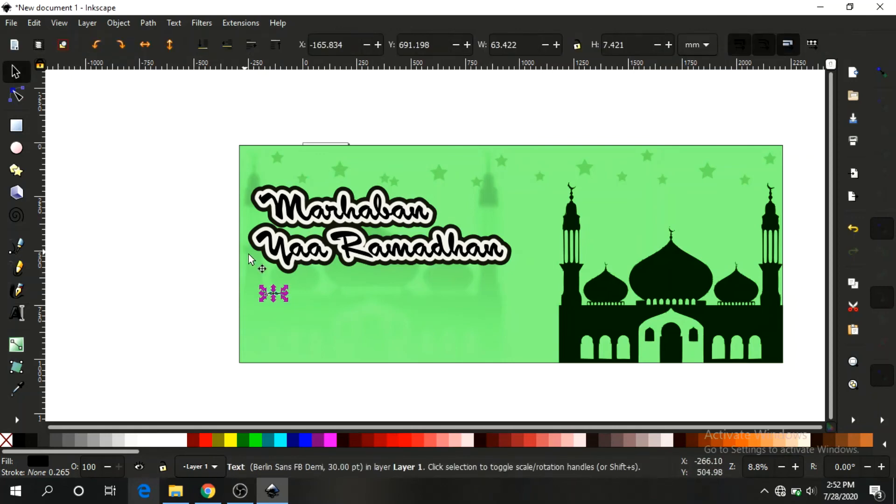
left_click_drag(286, 287, 389, 258)
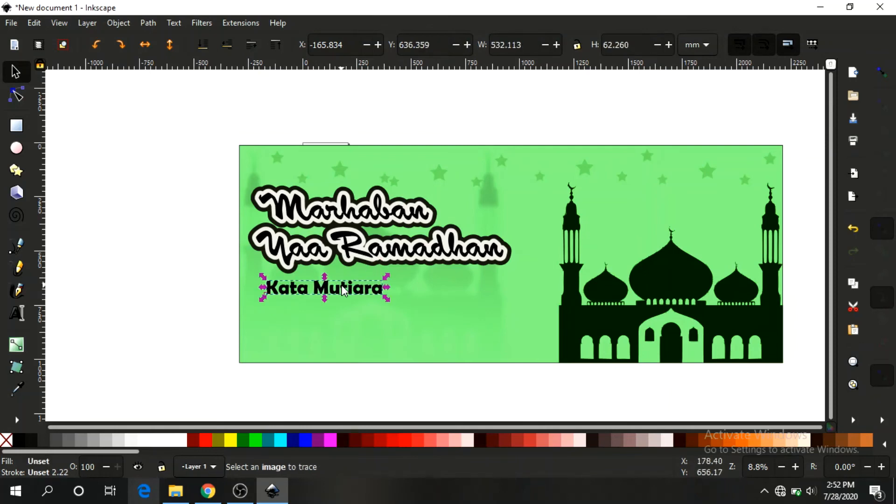
left_click_drag(343, 289, 333, 309)
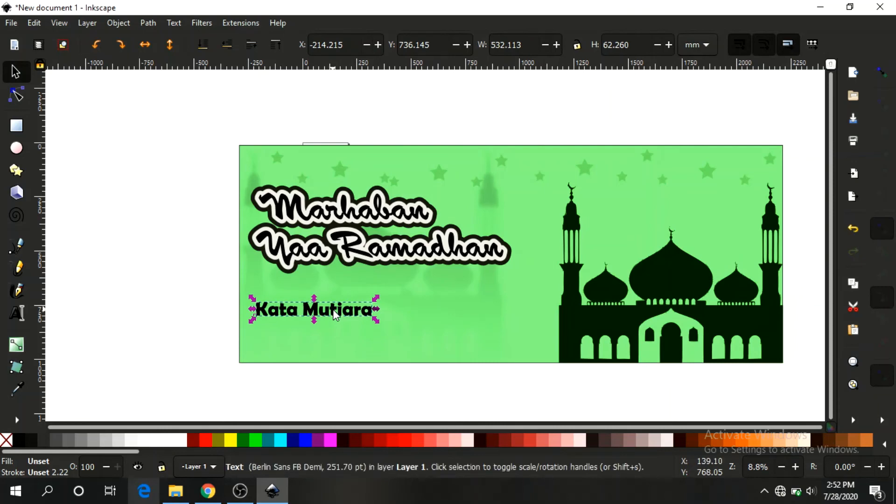
Step: Duplicate the "Kata Mutiara" line directly below itself and change the copy's text to "Alamat"
key("ctrl+d")
left_click_drag(336, 316, 335, 342)
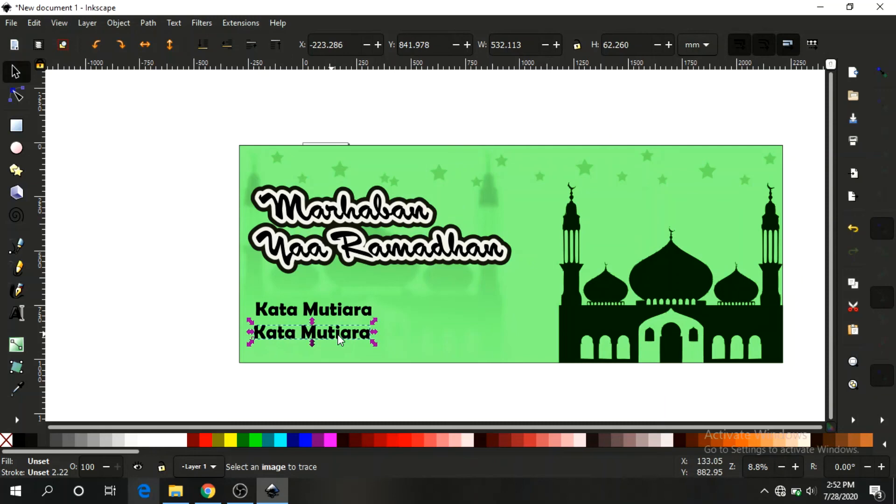
double_click(366, 334)
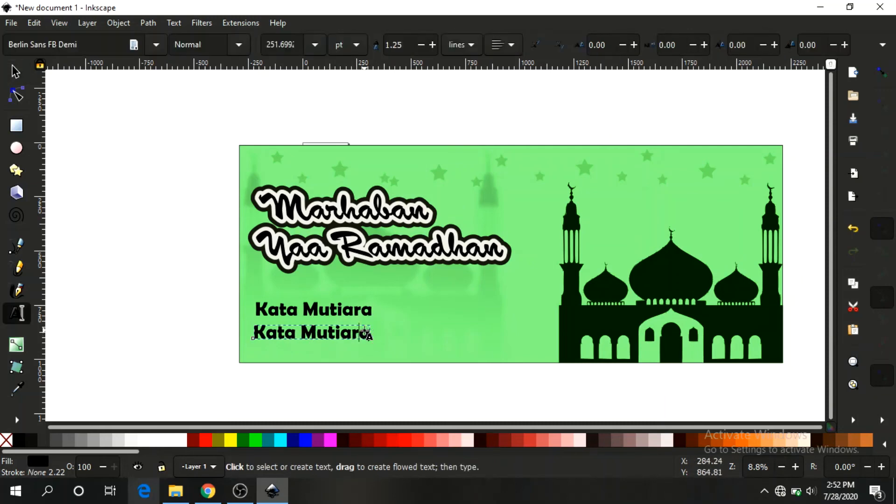
key("Right")
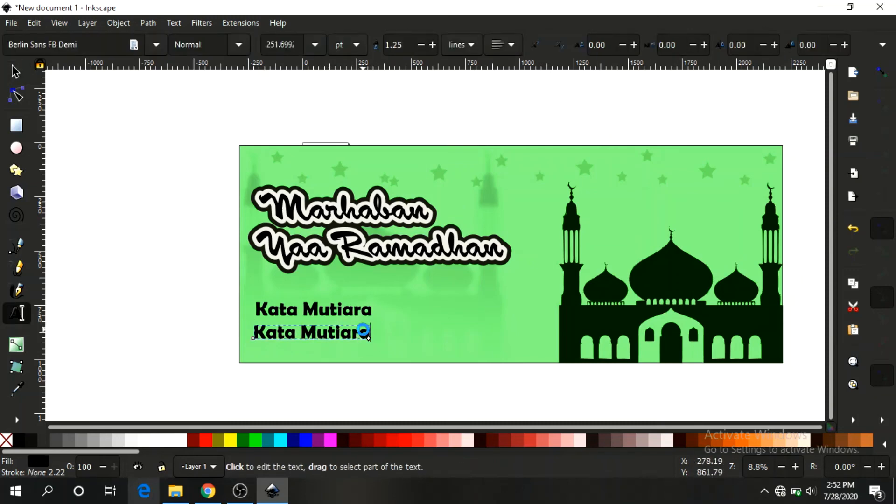
key("BackSpace")
key("BackSpace")
key("BackSpace")
key("BackSpace")
key("BackSpace")
key("BackSpace")
key("BackSpace")
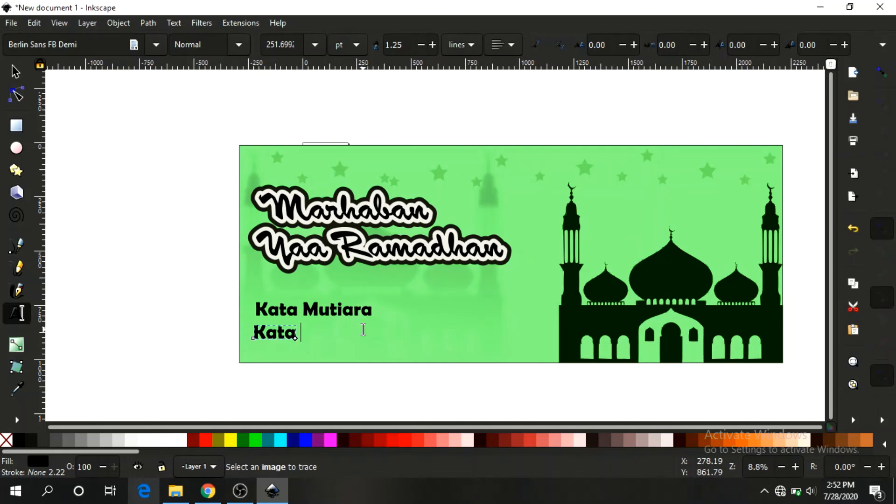
key("BackSpace")
key("BackSpace")
key("BackSpace")
key("BackSpace")
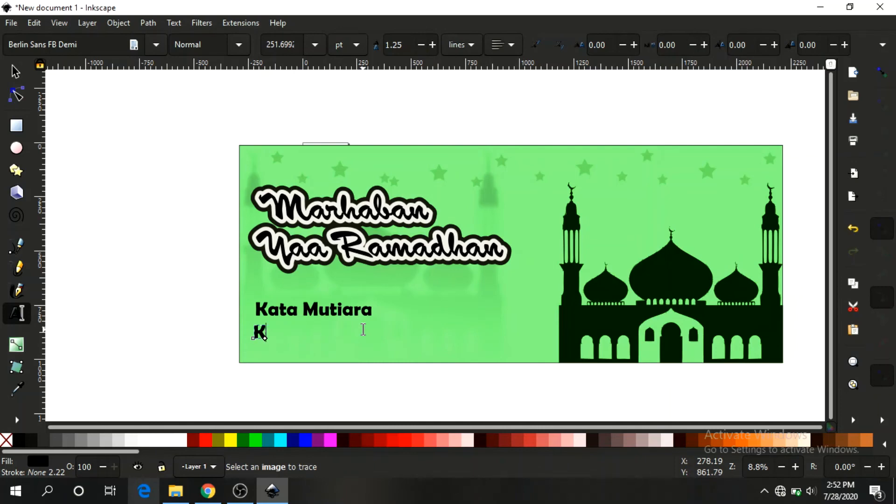
key("BackSpace")
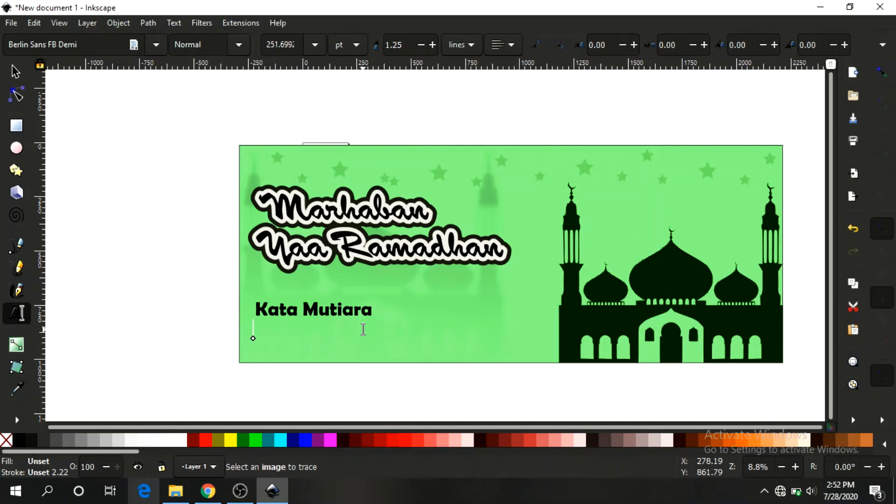
type("Alamat")
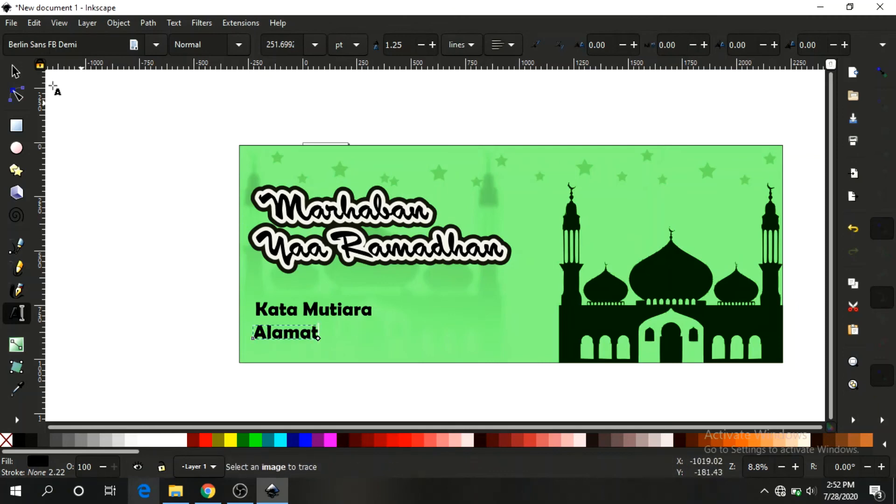
left_click(13, 72)
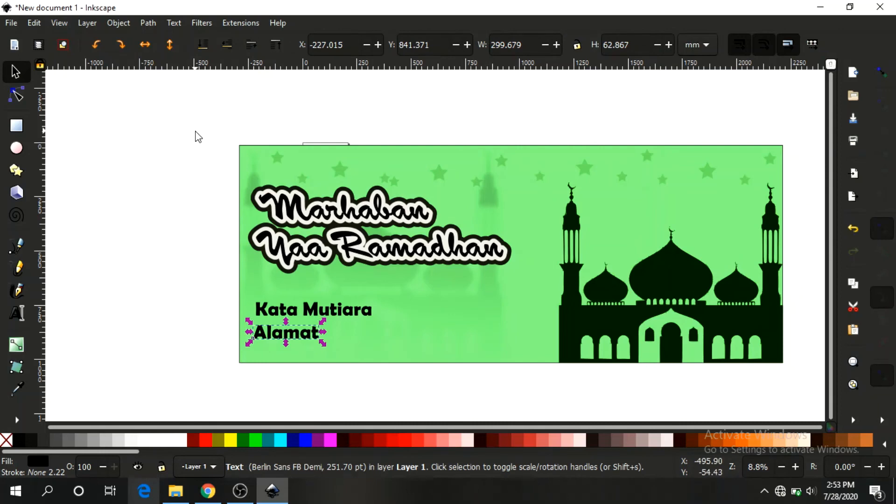
Step: Select every object of the banner, including background, mosques, stars and text, and group them
left_click_drag(183, 113, 802, 410)
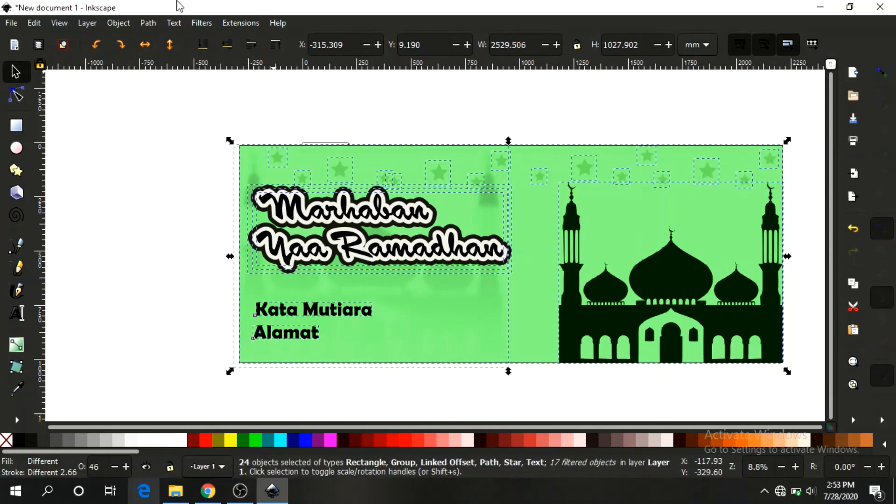
left_click(148, 27)
left_click(157, 37)
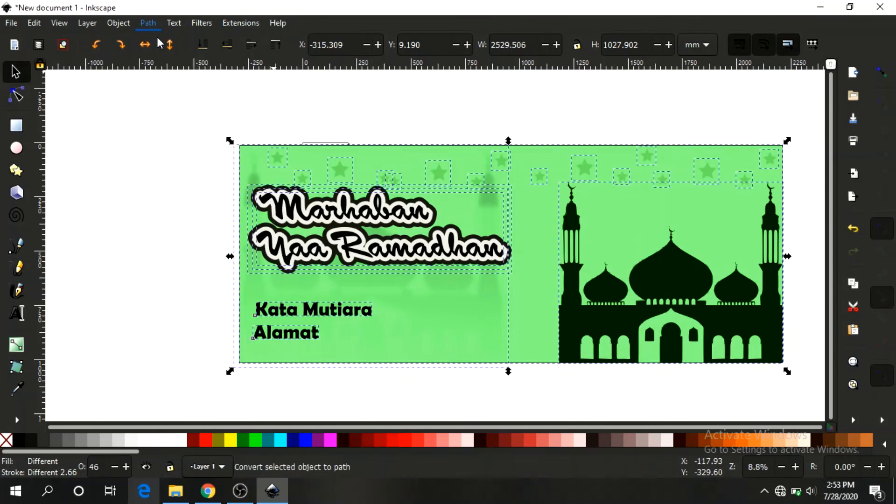
left_click(119, 26)
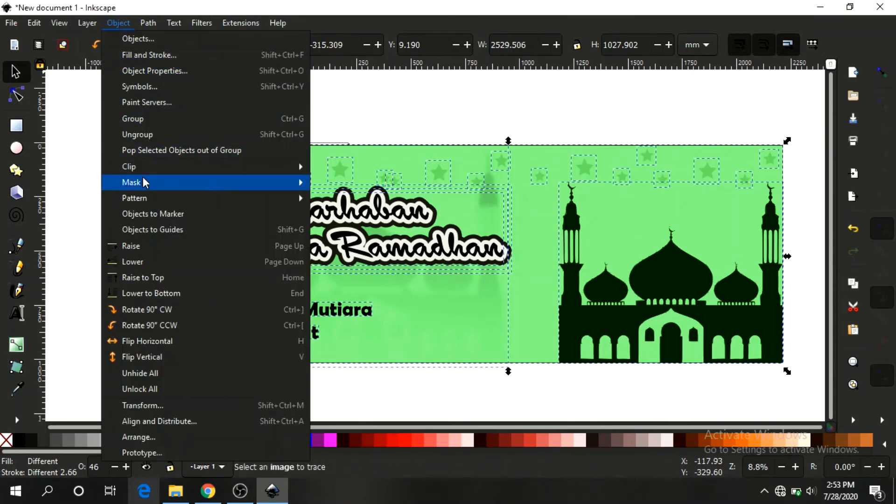
left_click(144, 118)
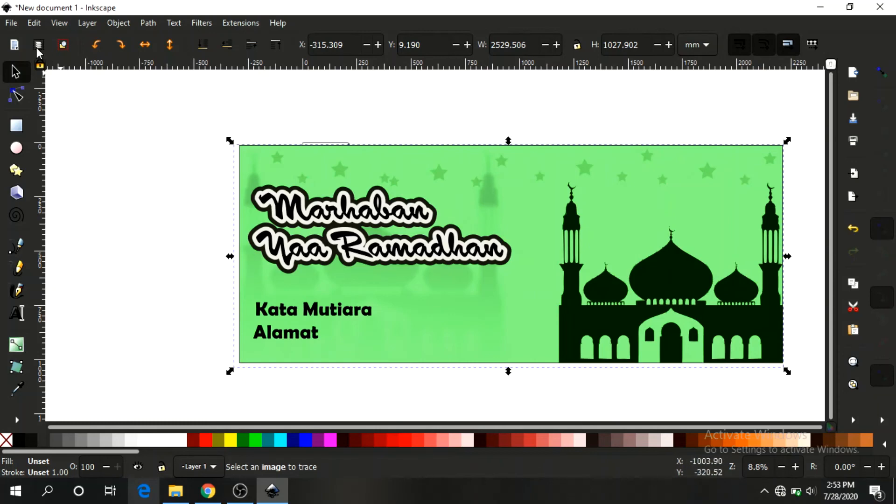
Step: Start saving the document and browse to the KKN folder on the LENOVO (D:) drive
left_click(11, 24)
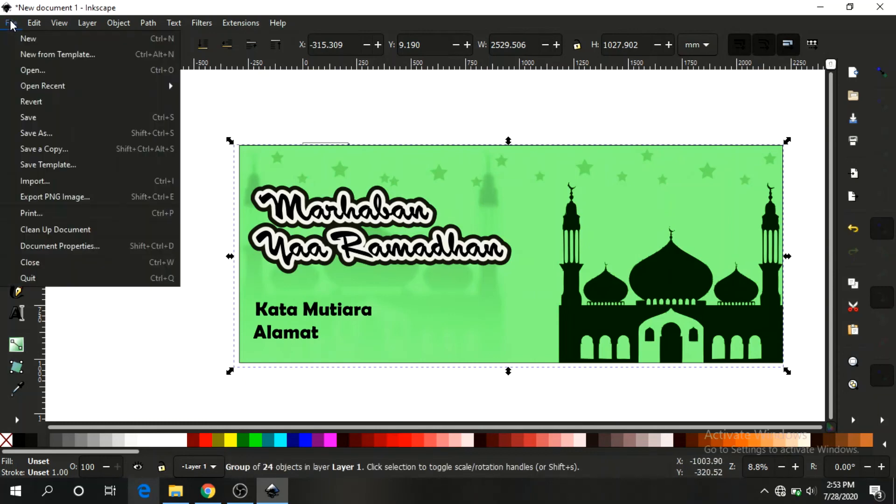
left_click(40, 117)
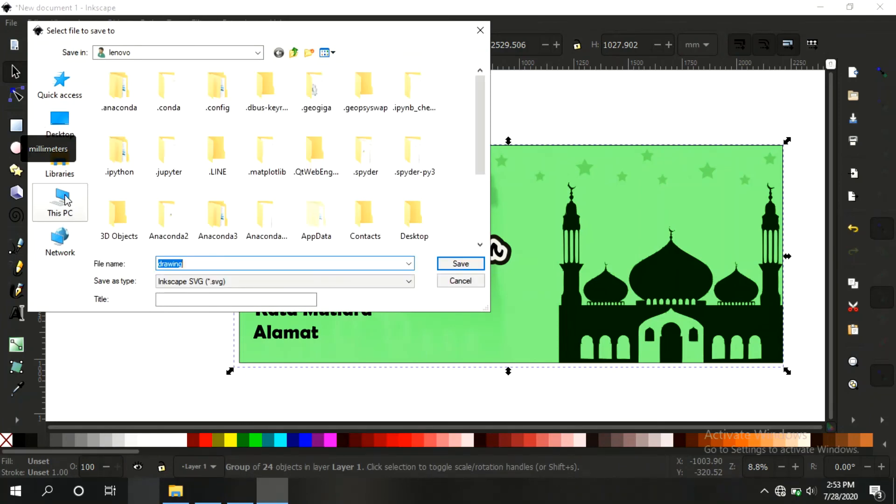
left_click(66, 200)
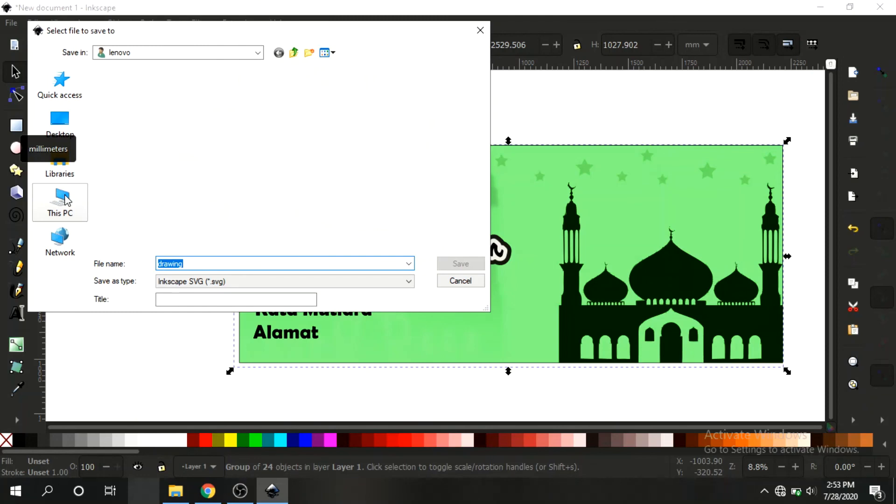
left_click(66, 200)
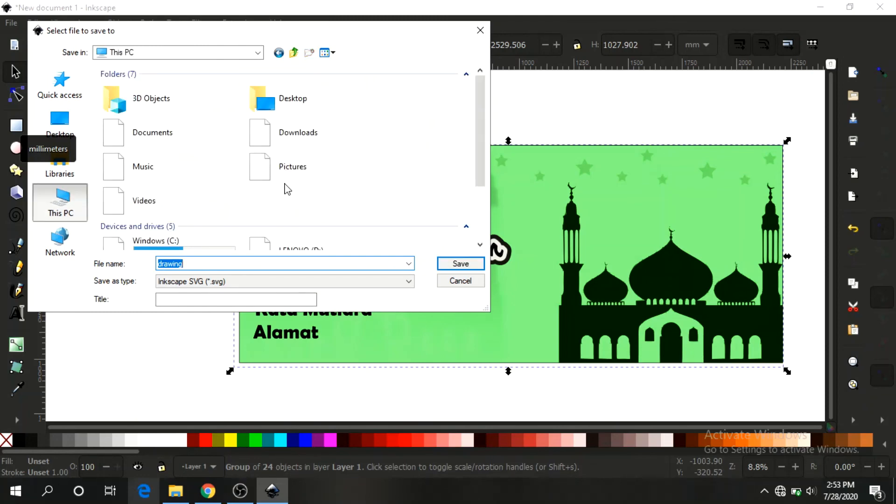
scroll(290, 188, "down", 3)
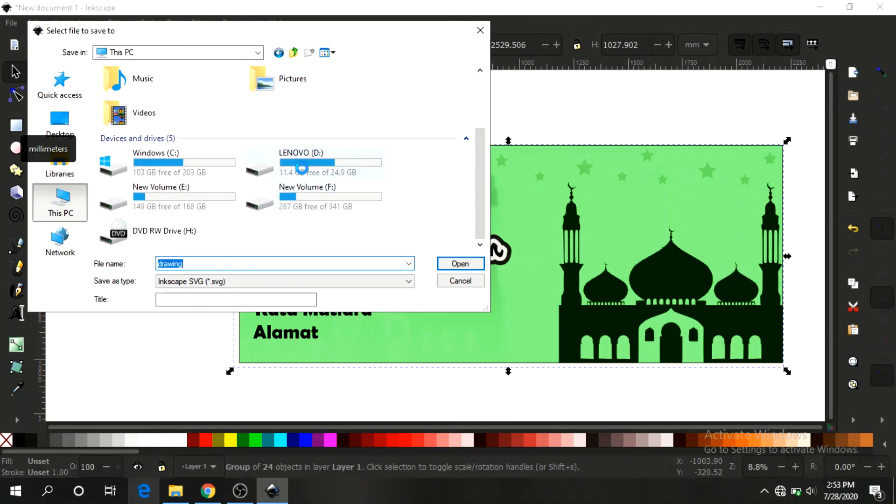
double_click(301, 169)
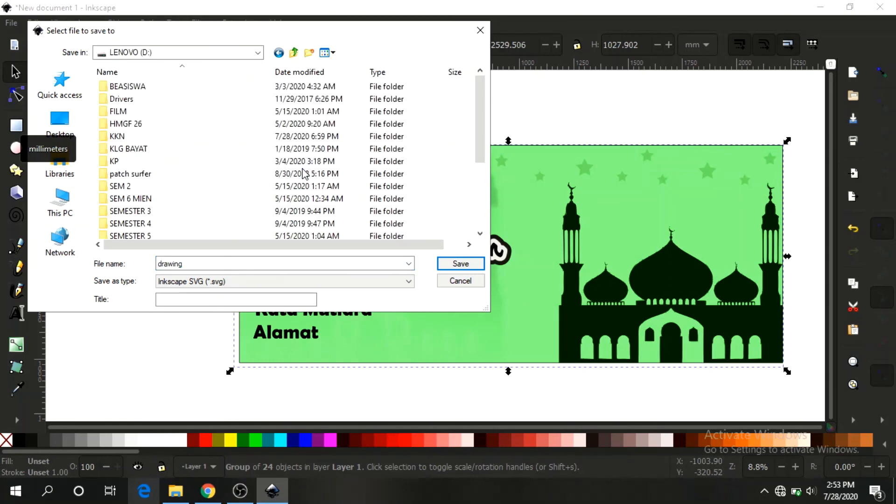
double_click(164, 137)
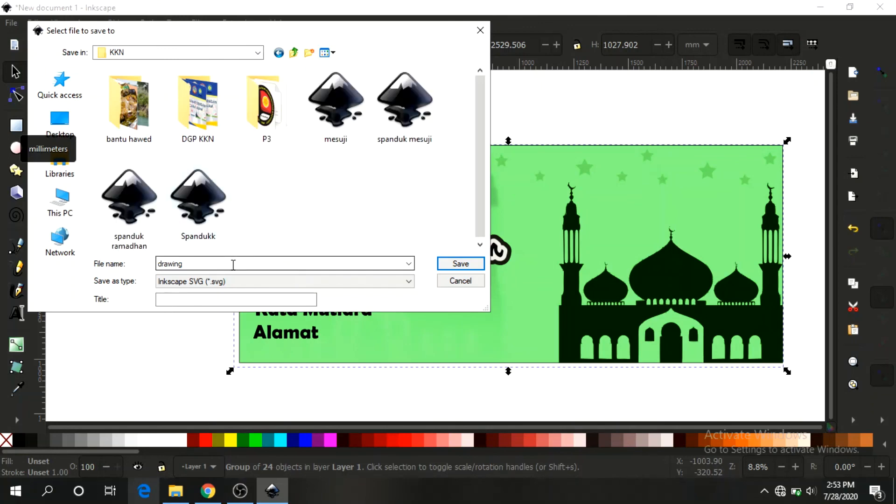
Step: Name the file "spanduk mesuji new" and save it as an Inkscape SVG
double_click(234, 265)
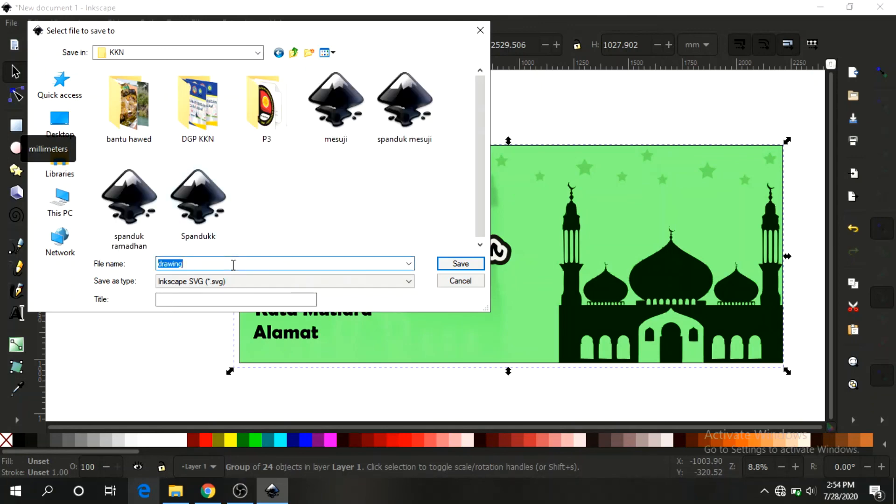
type("spanduk ")
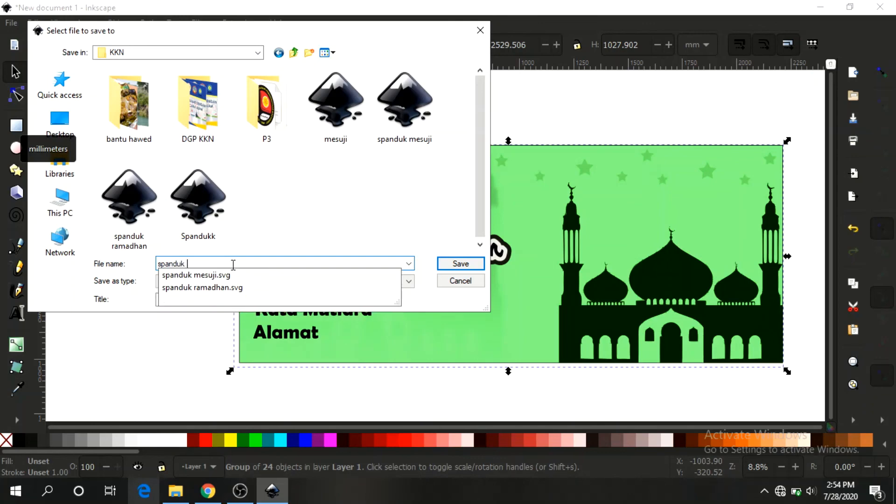
type("m")
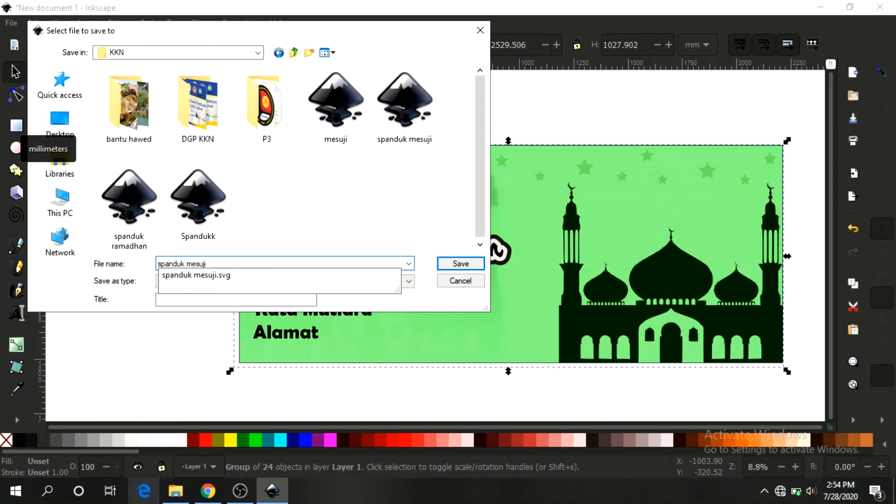
type("esuji")
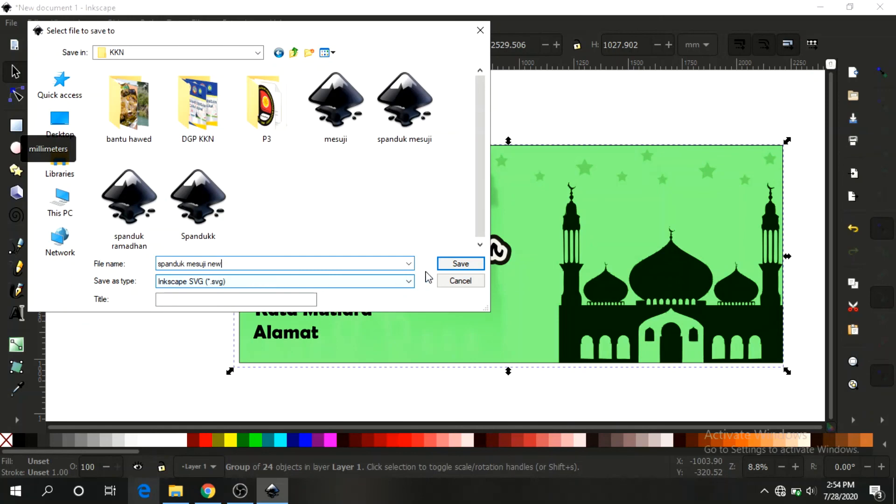
left_click(460, 265)
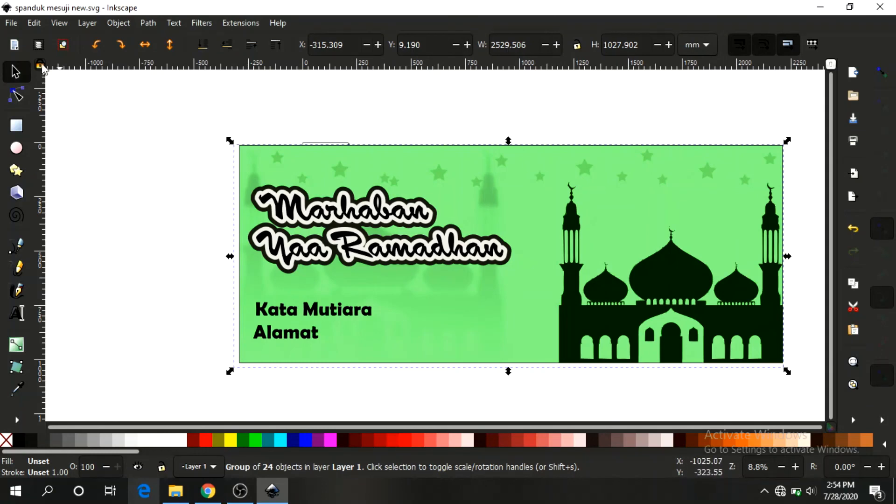
Step: Set the PNG export filename for the selected banner group to D:\KKN\spanduk mesuji new.png and close the export settings
left_click(10, 23)
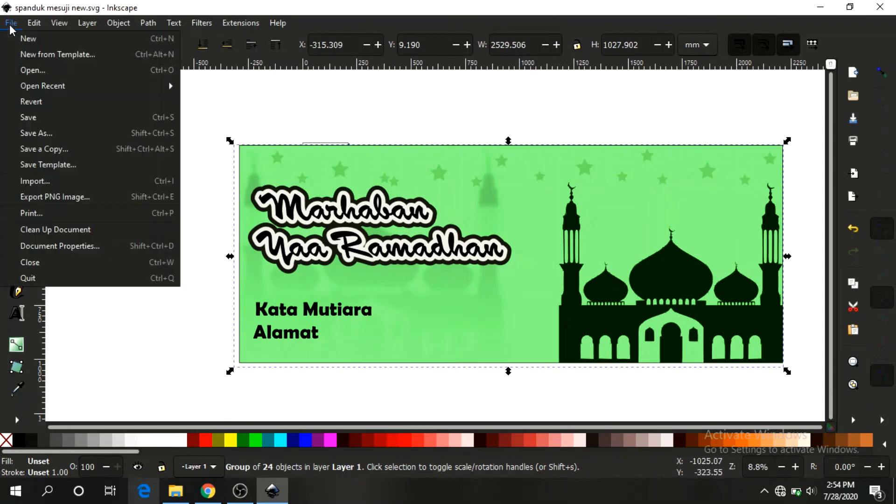
left_click(53, 197)
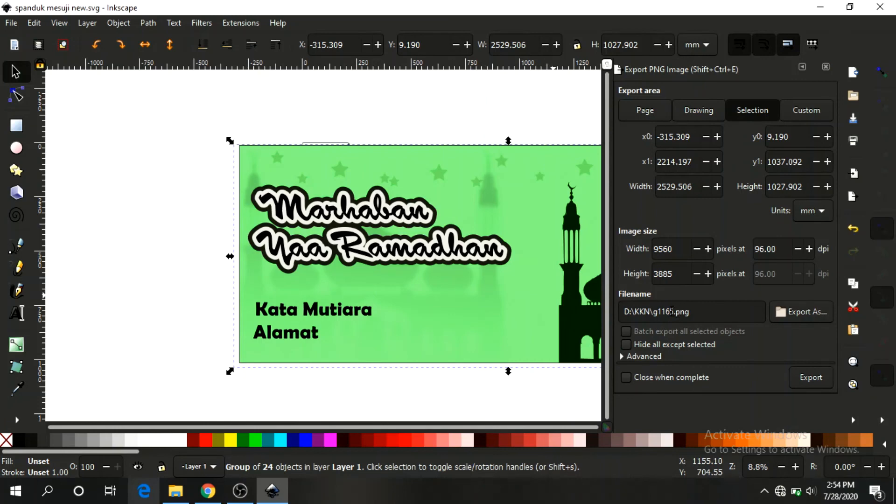
left_click(675, 313)
key("BackSpace")
key("BackSpace")
key("BackSpace")
key("BackSpace")
key("BackSpace")
type("sp")
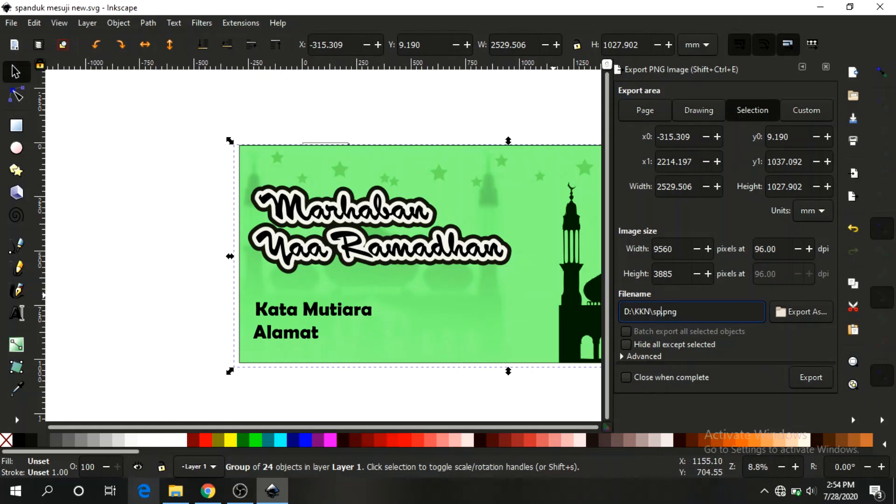
type("anduk mesuji new")
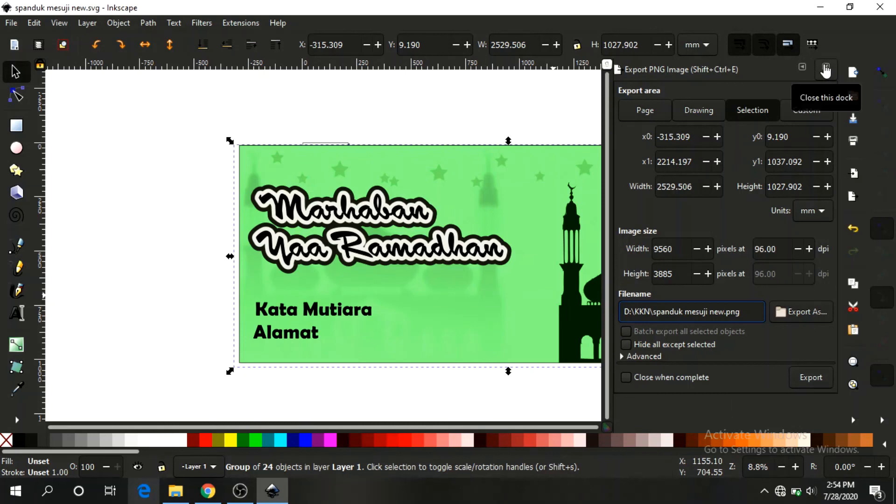
left_click(825, 71)
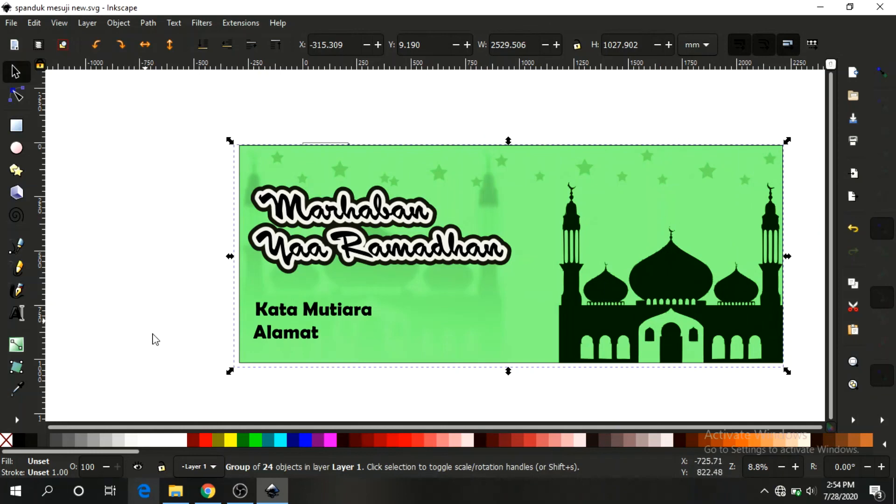